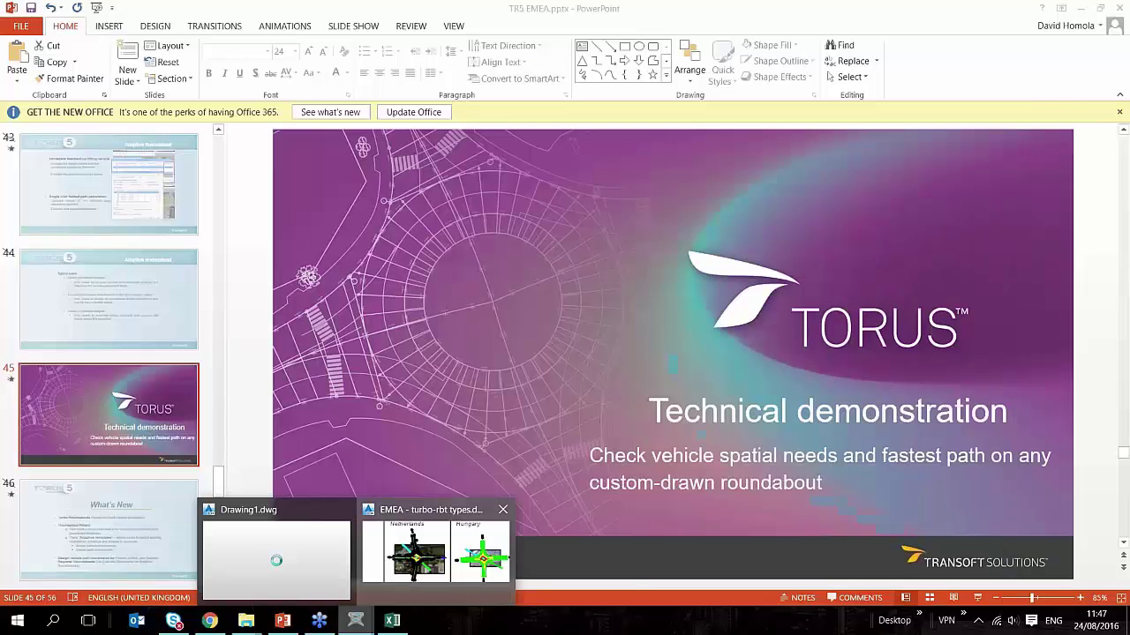
# Step: Switch to AutoCAD Civil 3D and open the recent drawing Adaptive roundabout.dwg
pyautogui.click(436, 553)
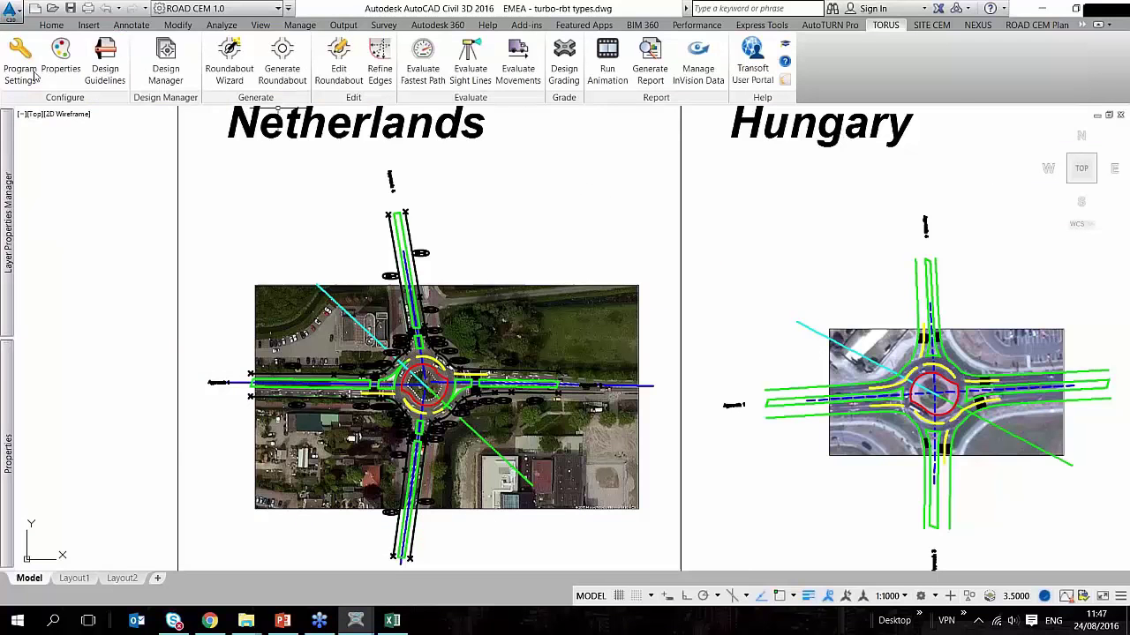
pyautogui.click(11, 11)
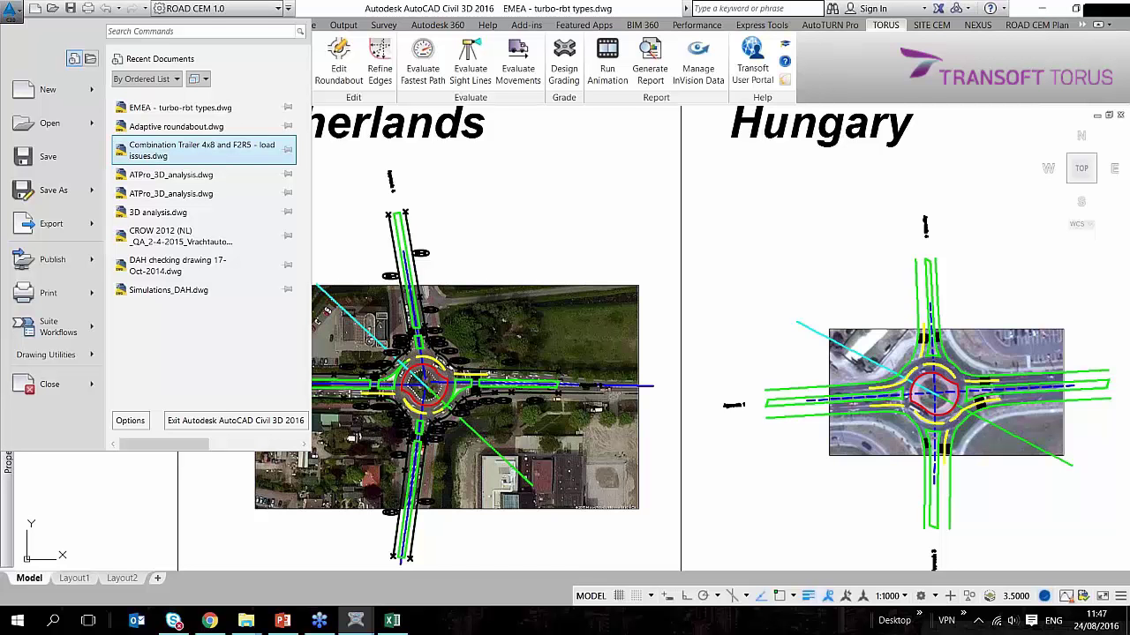
pyautogui.click(177, 127)
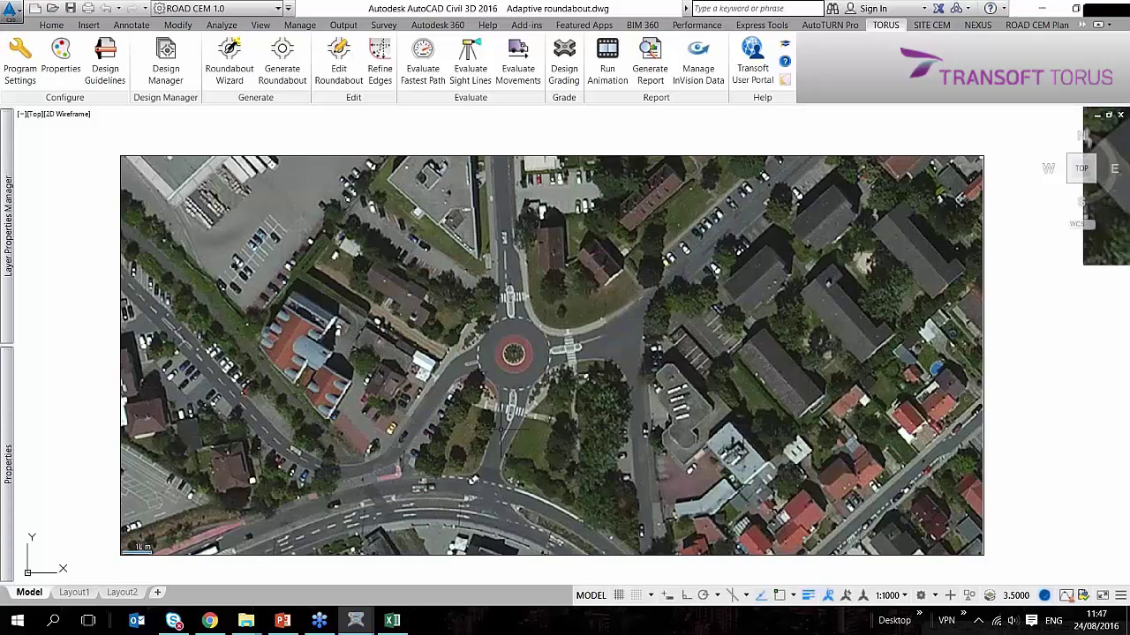
# Step: Generate an Adaptive Roundabout from the Right-hand traffic 4-leg Single template, centred on the existing roundabout and rotated to its roads
pyautogui.scroll(2, 519, 344)
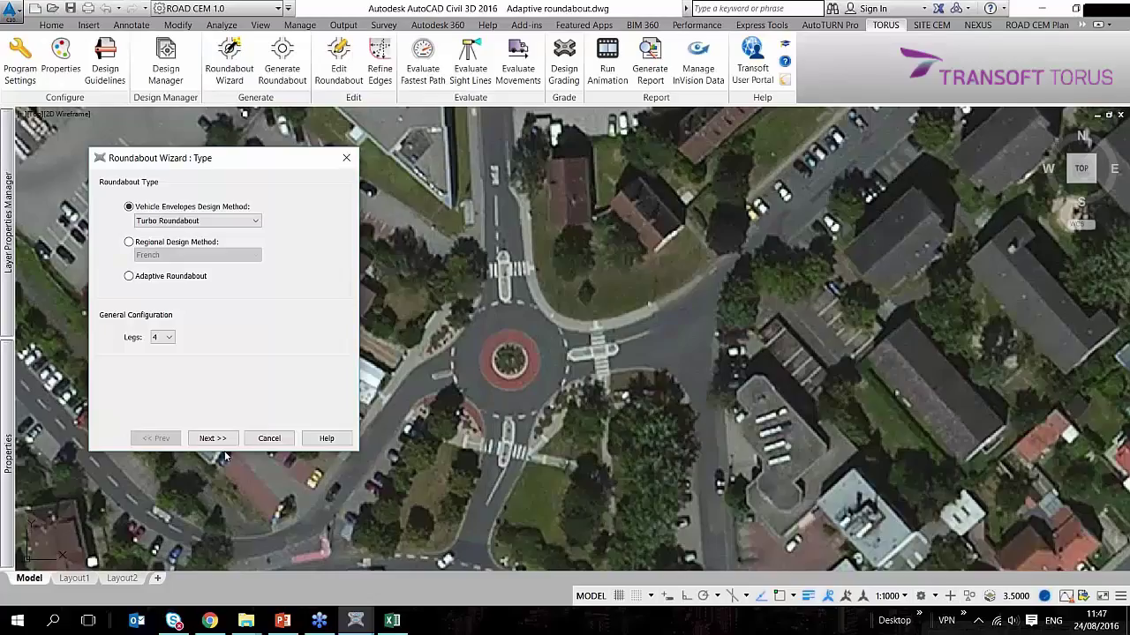
pyautogui.click(129, 276)
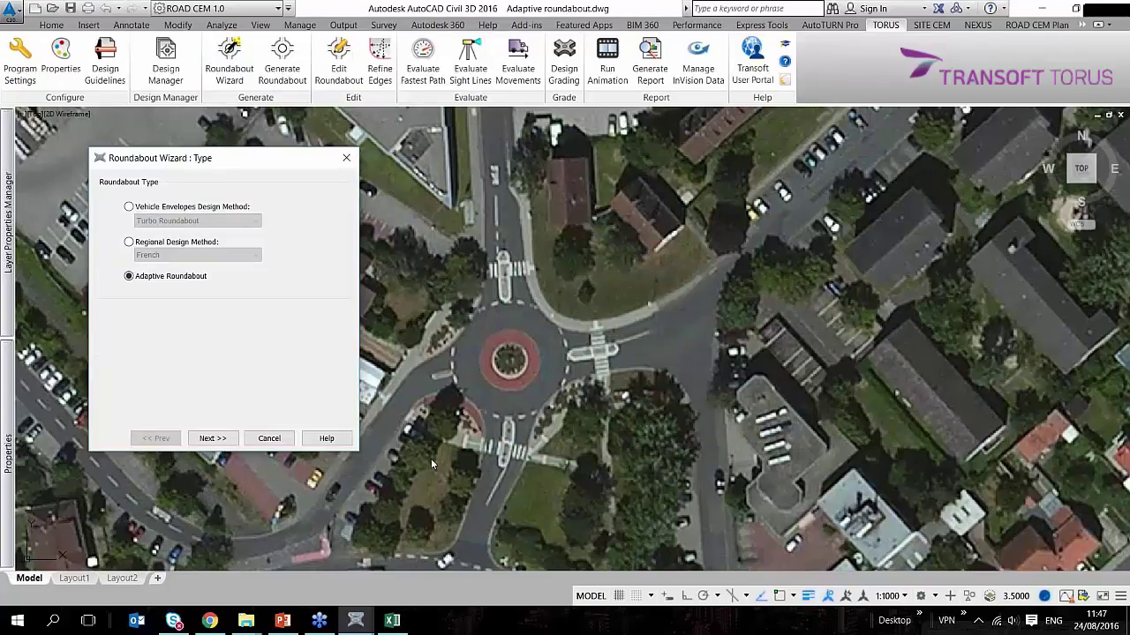
pyautogui.press('Return')
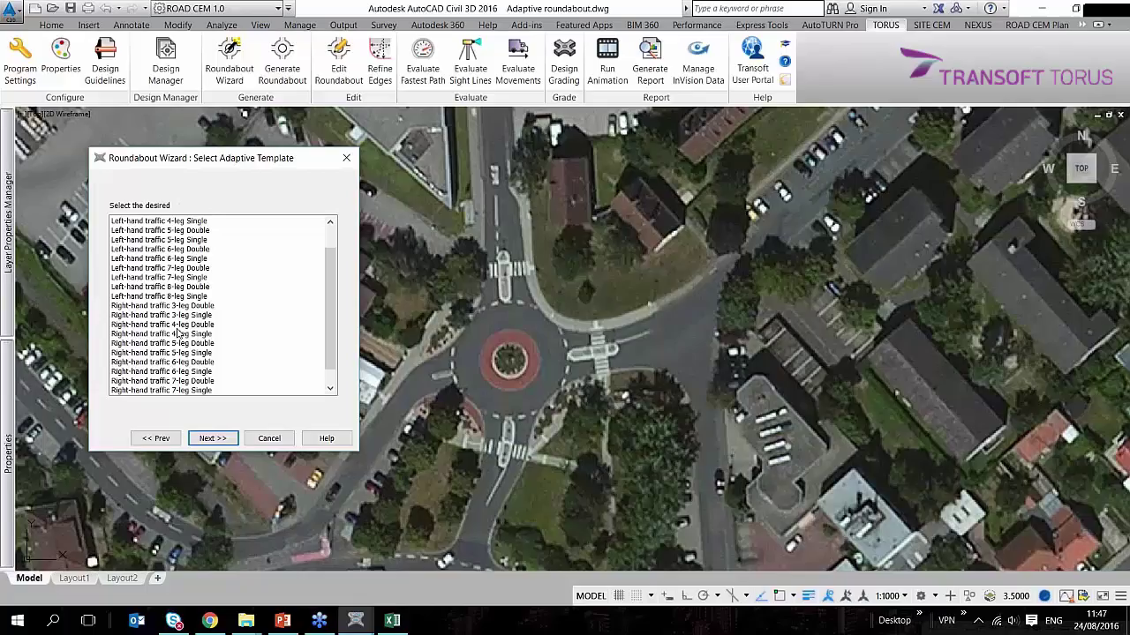
pyautogui.doubleClick(178, 333)
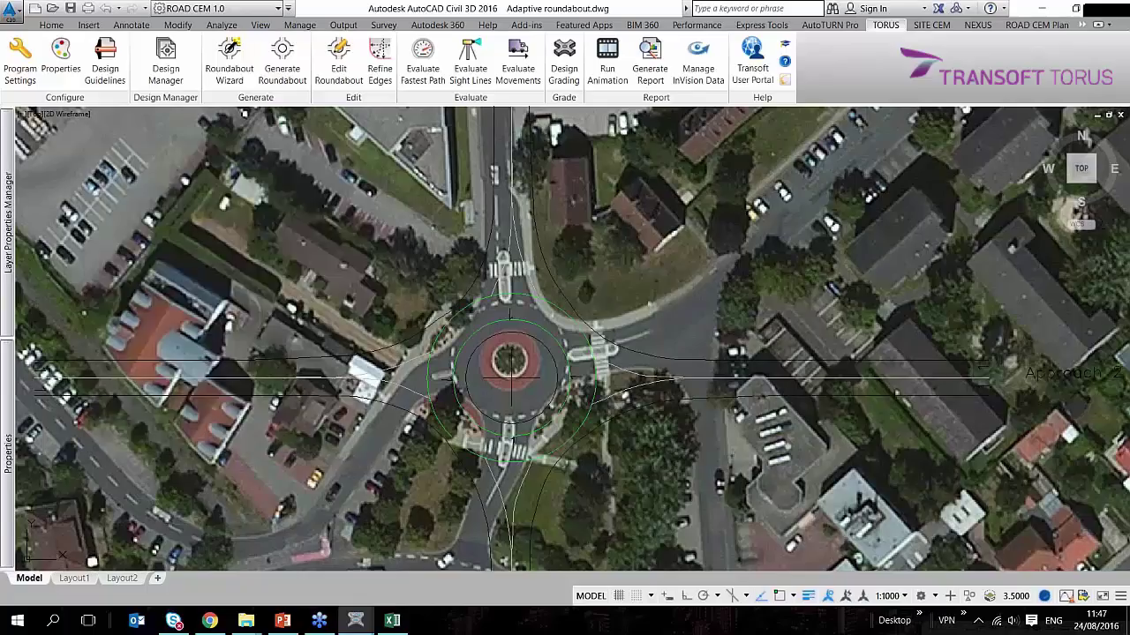
pyautogui.click(509, 360)
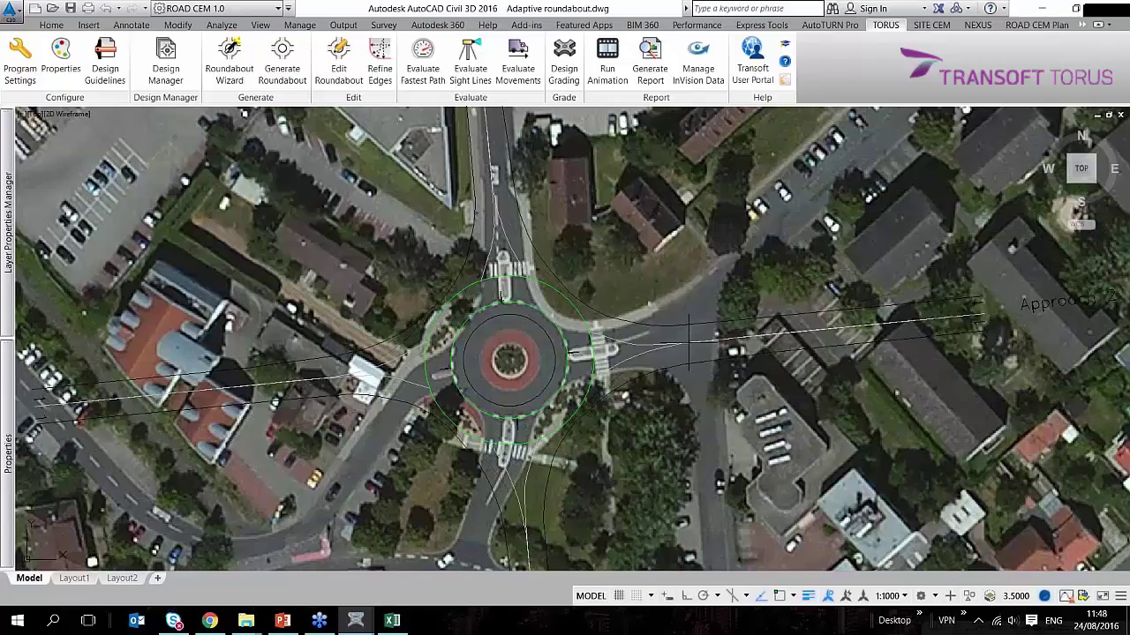
pyautogui.click(689, 343)
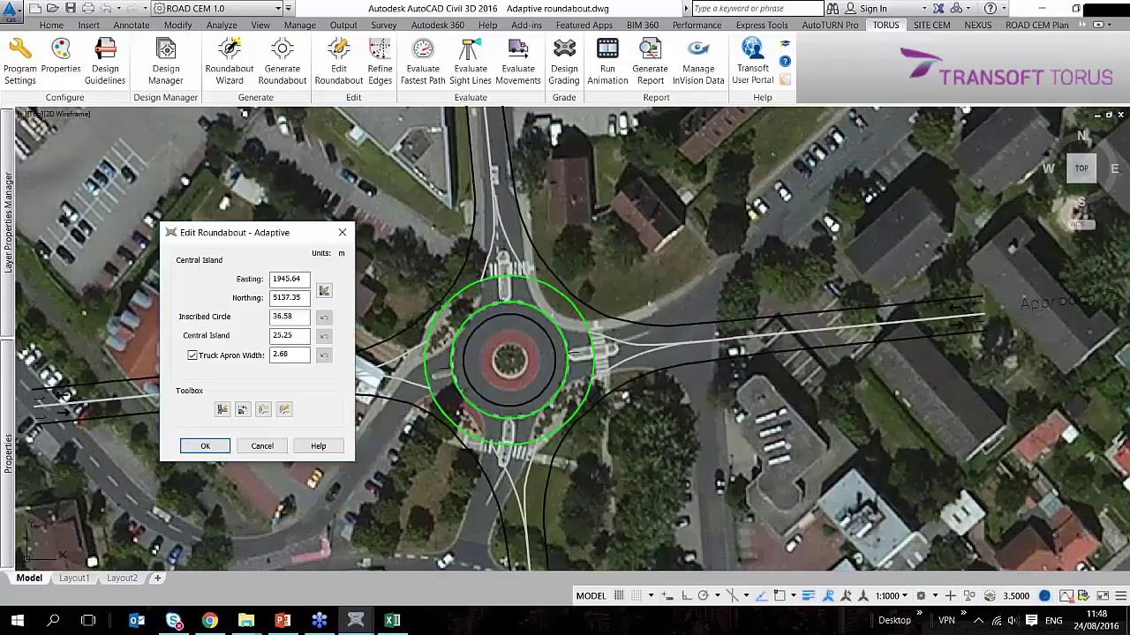
# Step: Set the roundabout's central island size to 12.5 m to match the outer edge of the red apron
pyautogui.press('Tab')
pyautogui.doubleClick(284, 317)
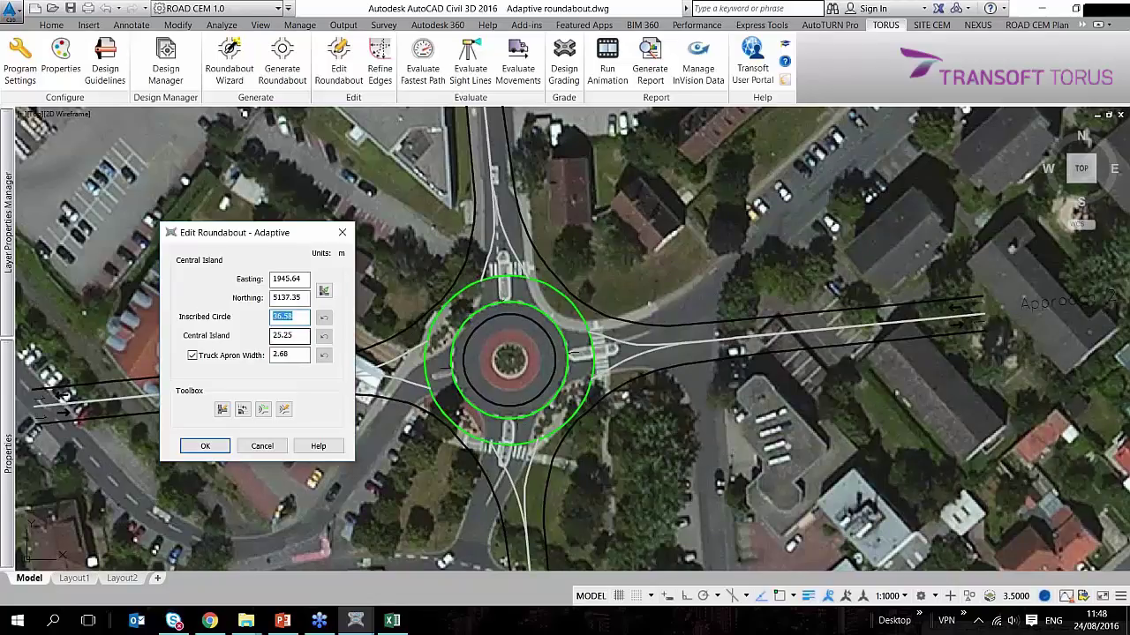
pyautogui.doubleClick(285, 335)
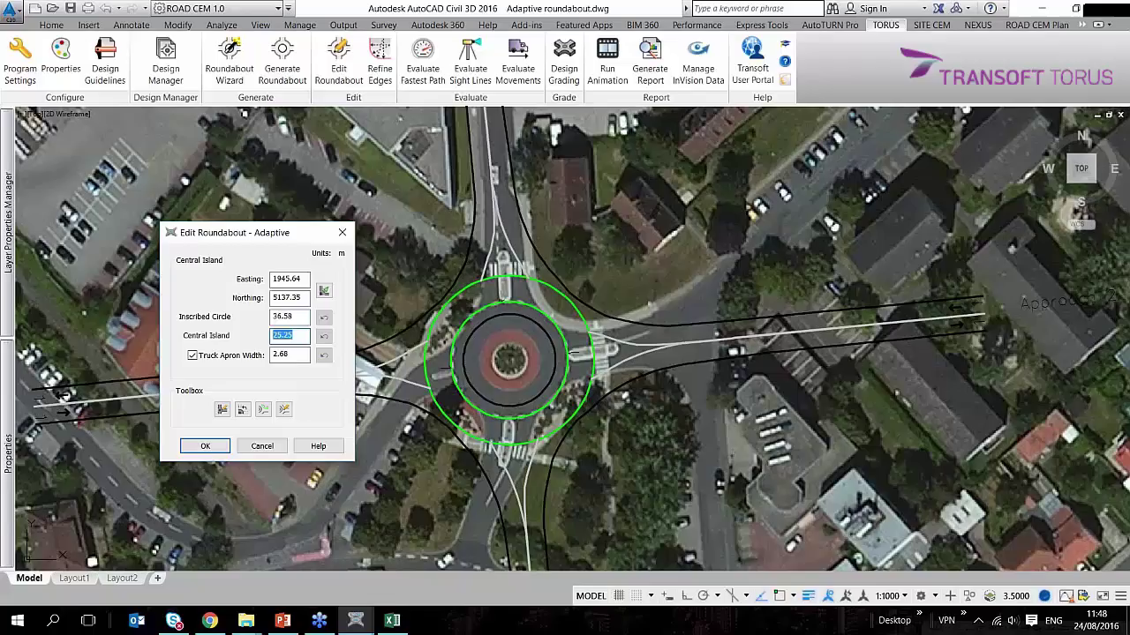
pyautogui.write('12')
pyautogui.press('Tab')
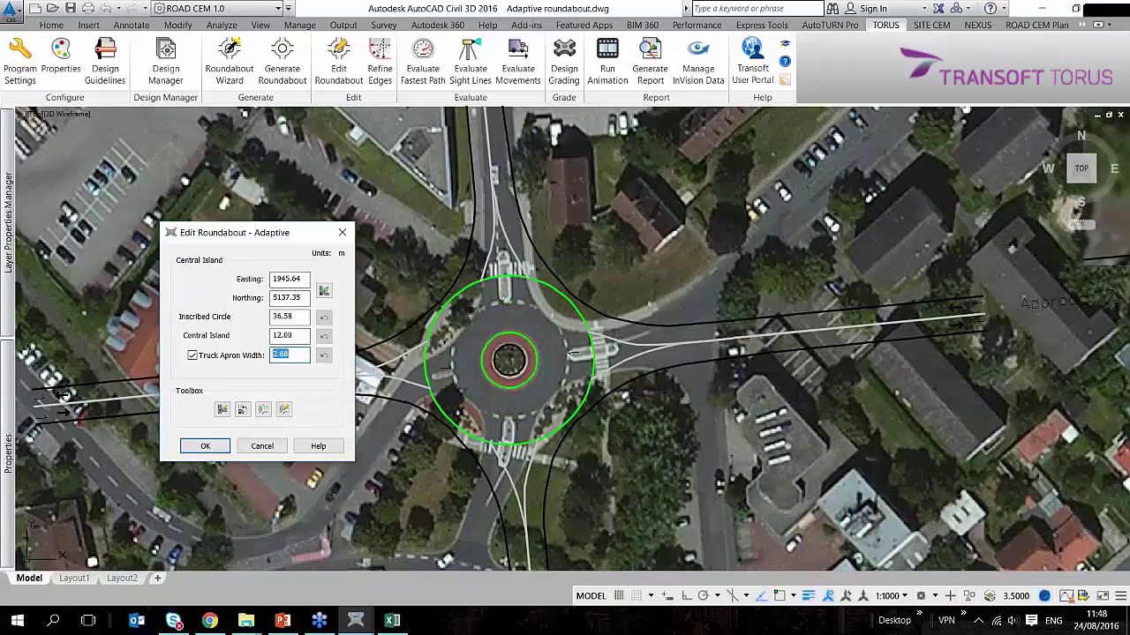
pyautogui.scroll(5, 546, 355)
pyautogui.doubleClick(284, 335)
pyautogui.write('12.5')
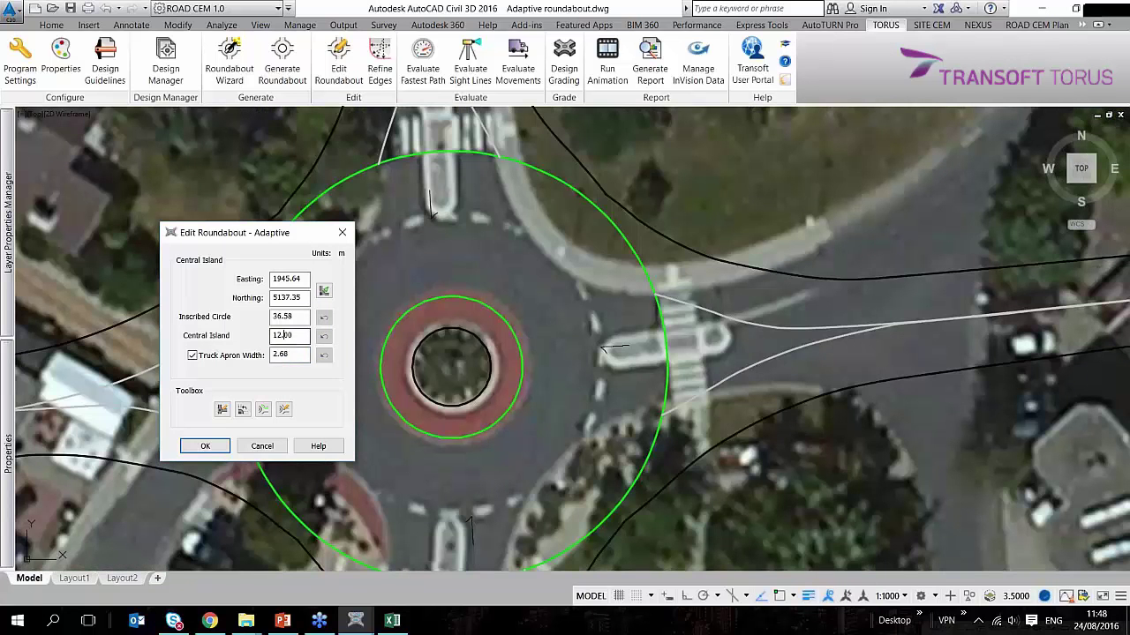
pyautogui.press('Tab')
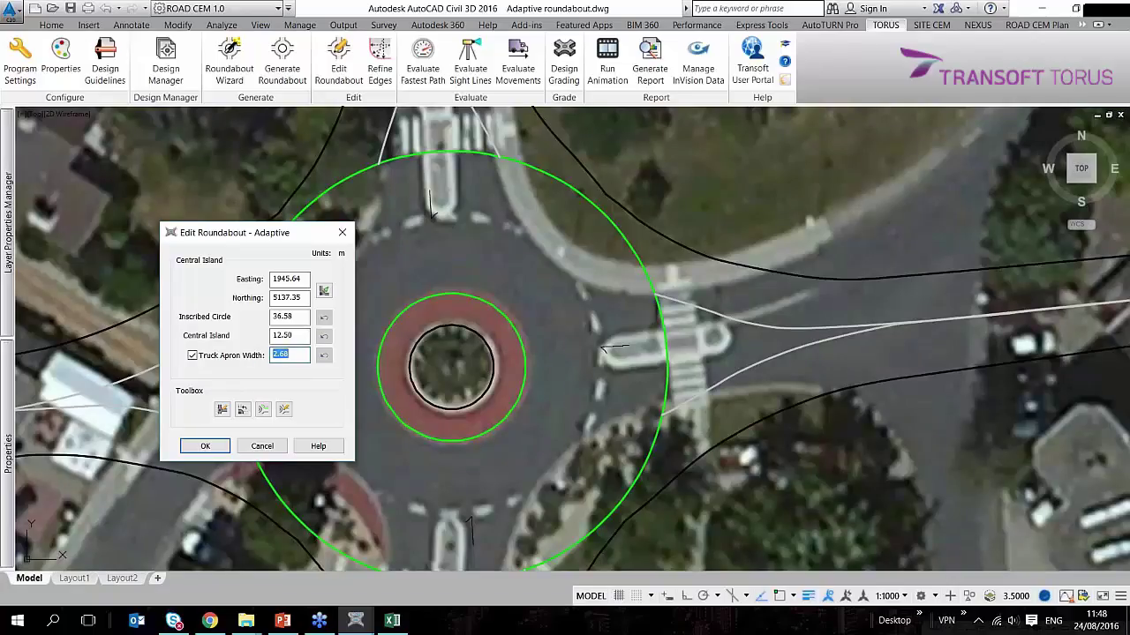
# Step: Set the truck apron width to 2.50 m
pyautogui.write('2.75')
pyautogui.moveTo(307, 358); pyautogui.dragTo(270, 356)
pyautogui.write('2.50')
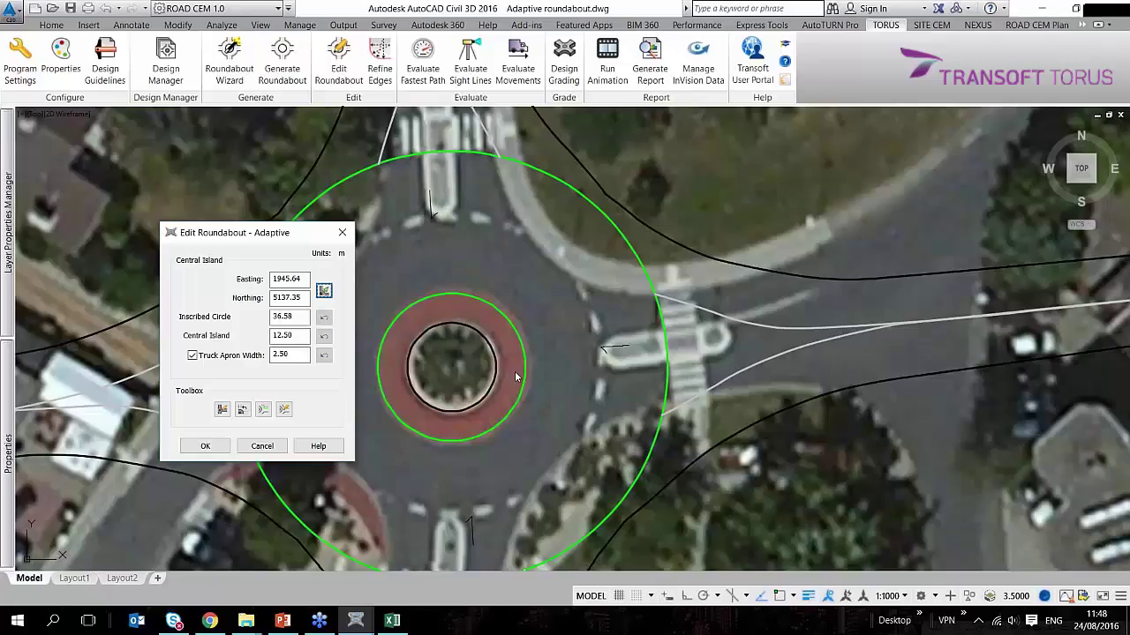
# Step: Review the north leg's name, its entry, exit and circulating lane settings and its lane-drawing options
pyautogui.click(222, 409)
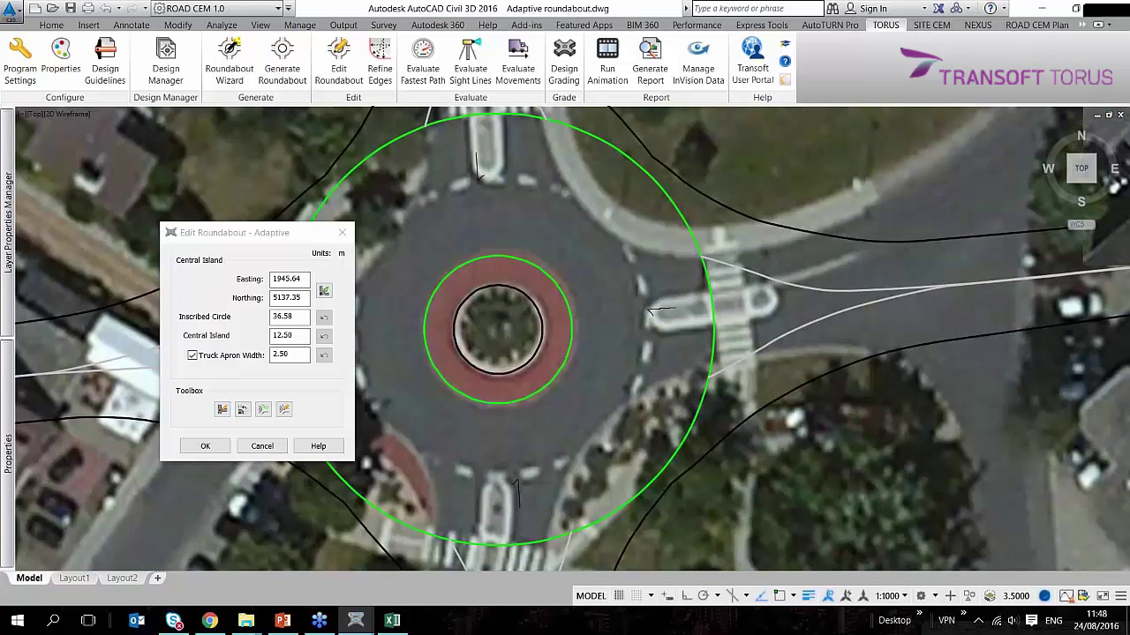
pyautogui.scroll(-2, 869, 306)
pyautogui.moveTo(869, 307); pyautogui.dragTo(772, 432, button='middle')
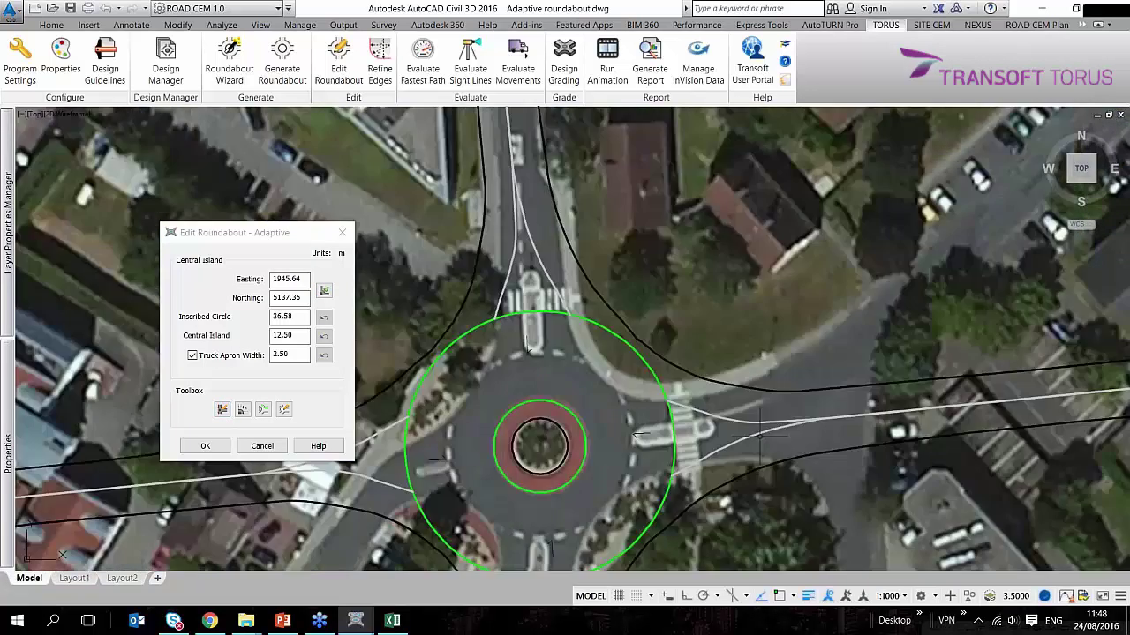
pyautogui.click(223, 409)
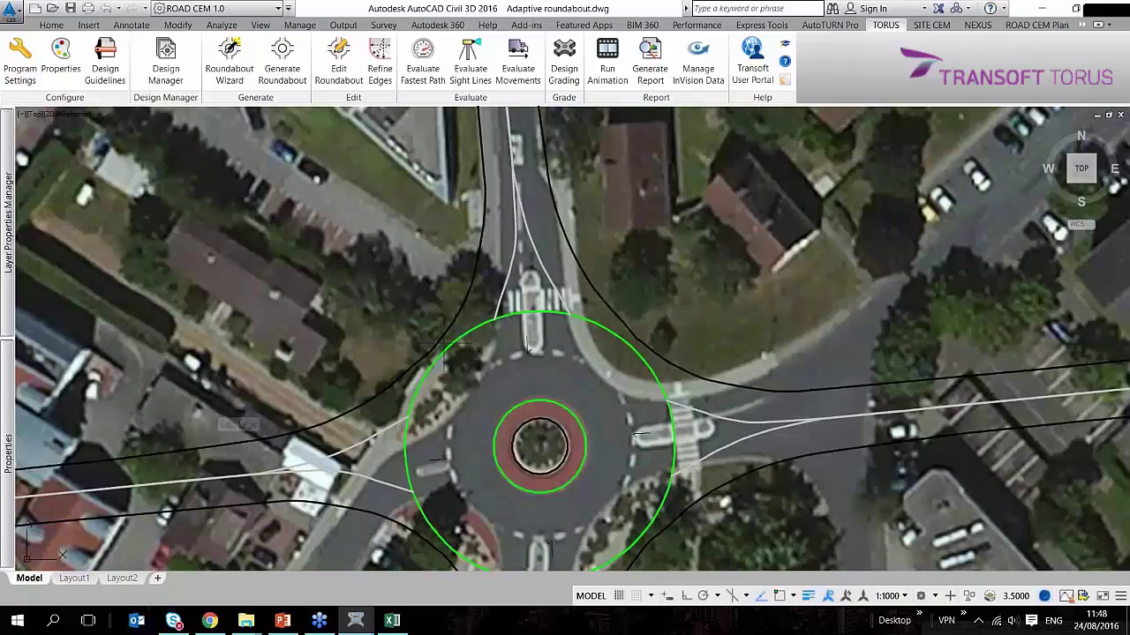
pyautogui.click(530, 348)
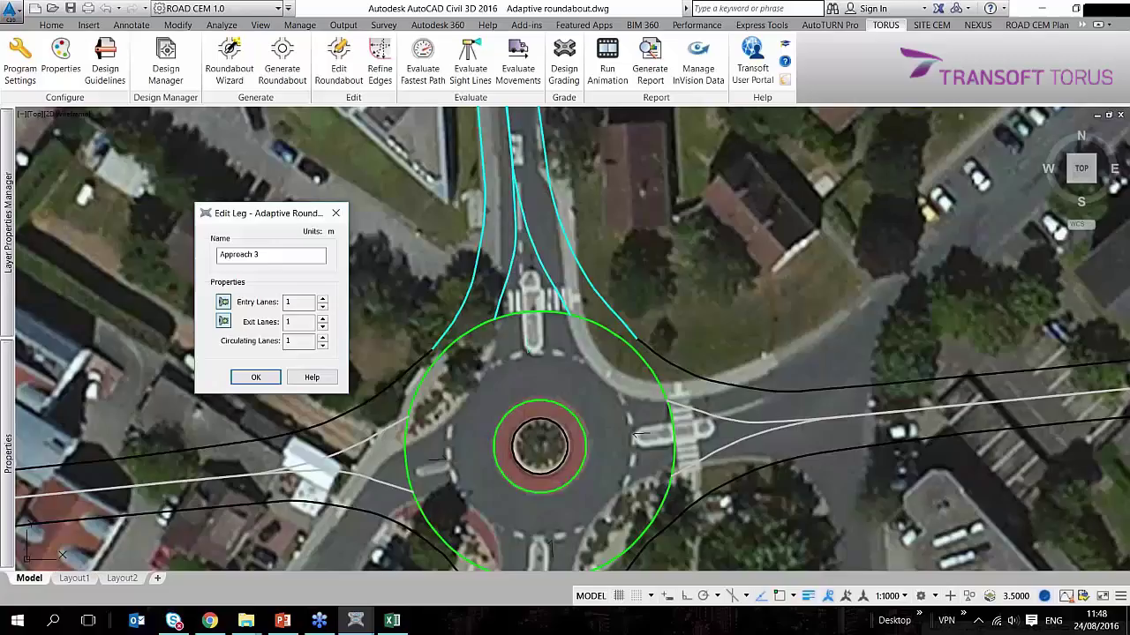
pyautogui.click(298, 341)
pyautogui.click(223, 301)
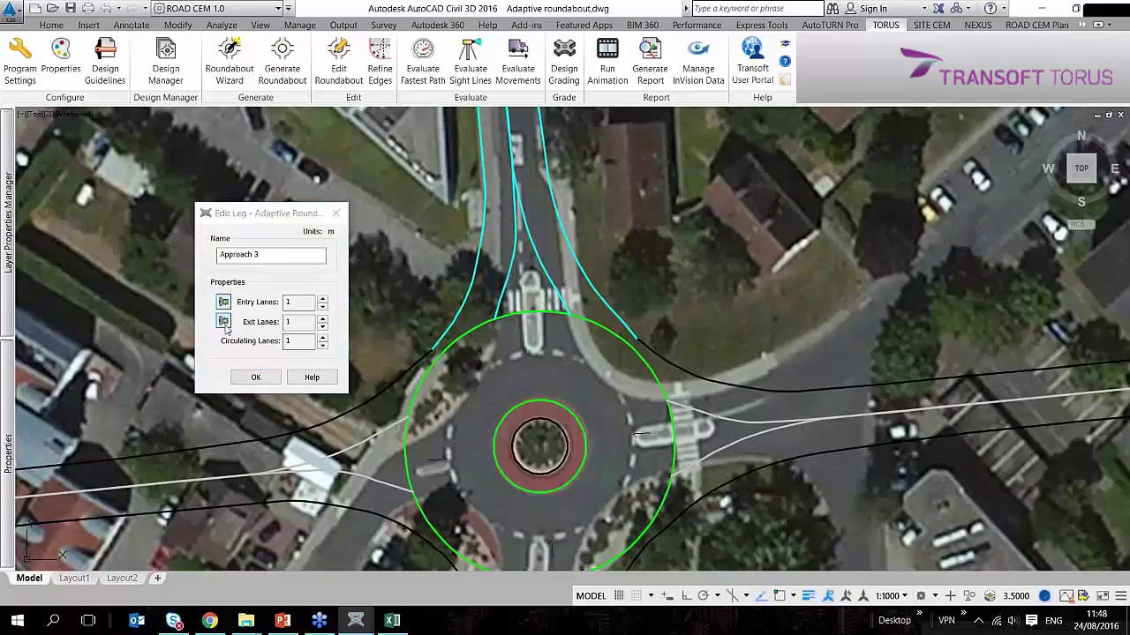
pyautogui.click(223, 321)
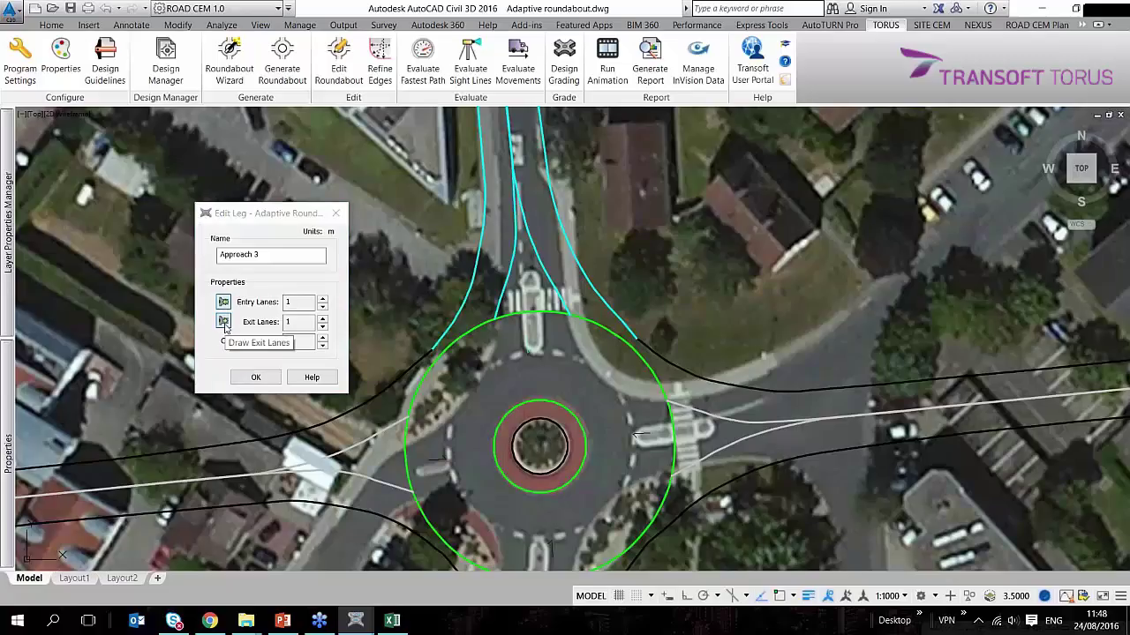
pyautogui.click(256, 377)
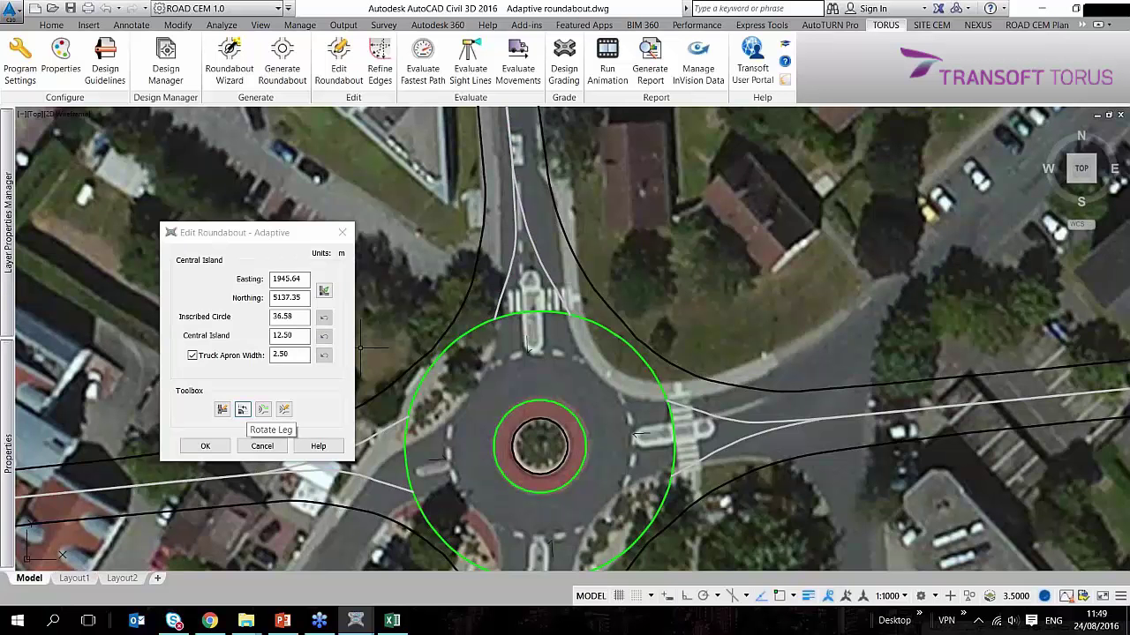
# Step: Rotate the west leg slightly counter-clockwise around the roundabout, bringing its outer end further south
pyautogui.click(242, 408)
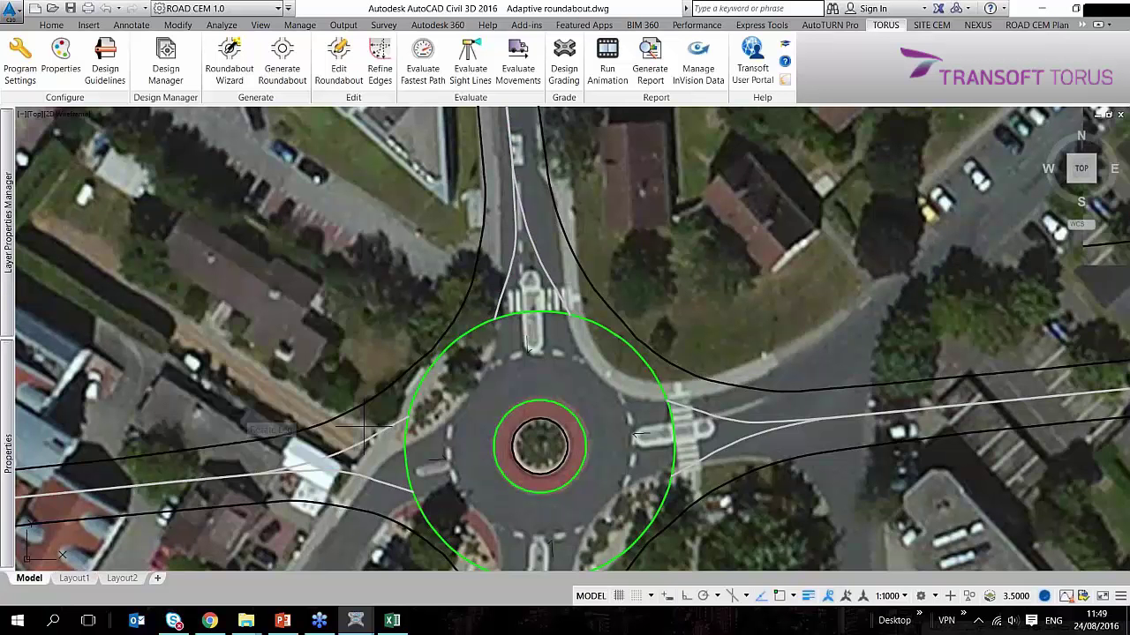
pyautogui.moveTo(364, 426); pyautogui.dragTo(405, 302, button='middle')
pyautogui.click(428, 344)
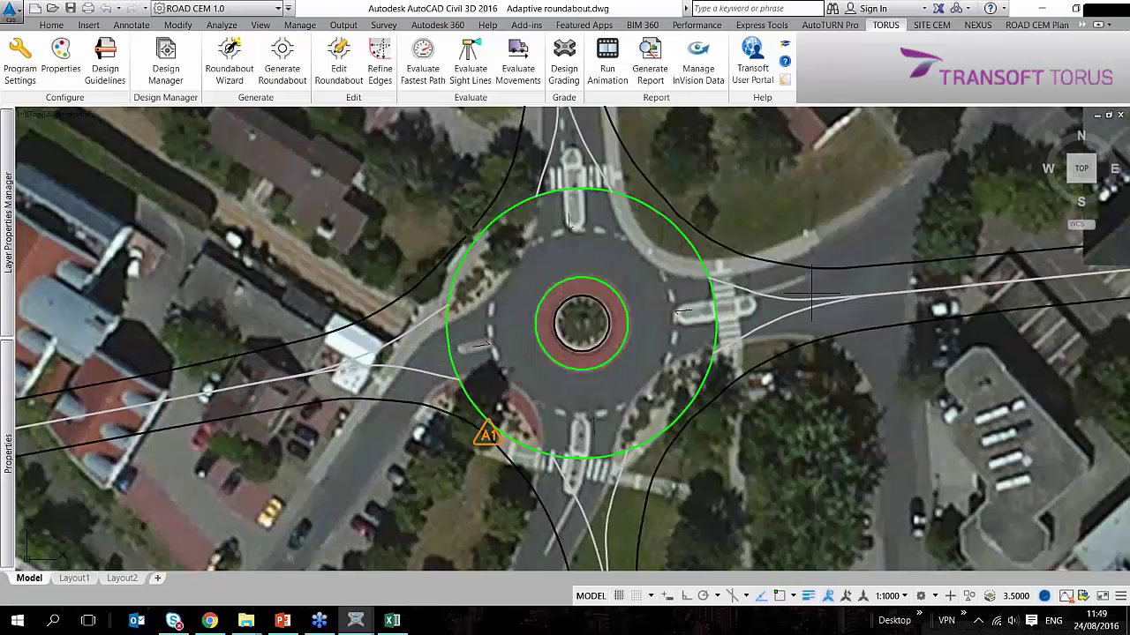
pyautogui.moveTo(811, 293); pyautogui.dragTo(759, 423, button='middle')
pyautogui.rightClick(413, 414)
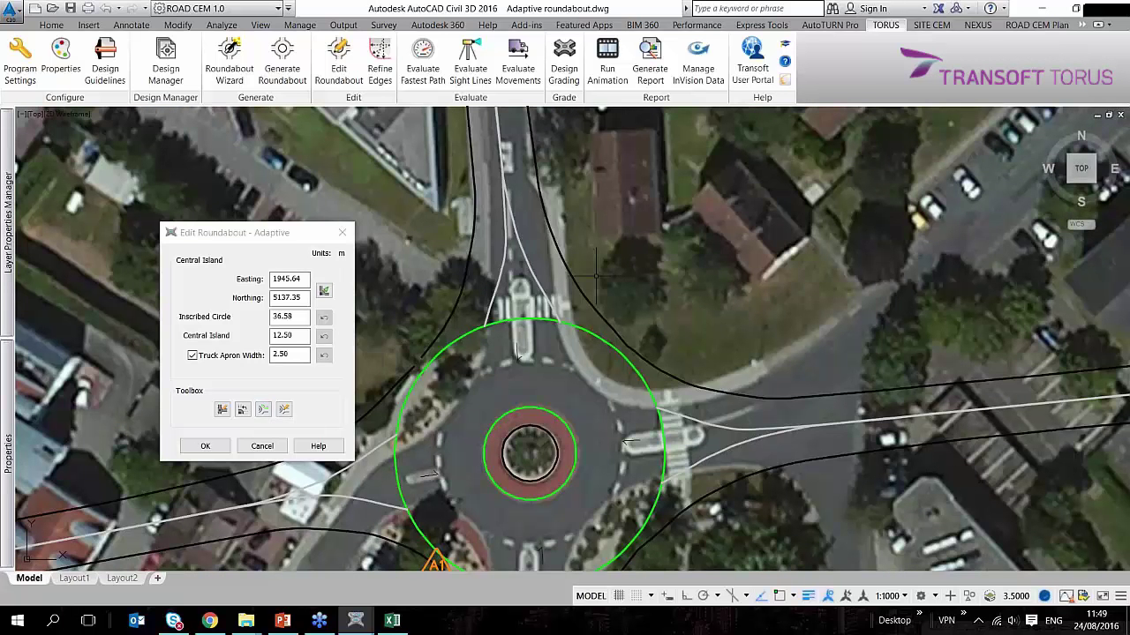
# Step: Shrink the inscribed circle to about 25.4 m so it matches the circulating roadway's outer edge on the aerial image
pyautogui.click(284, 410)
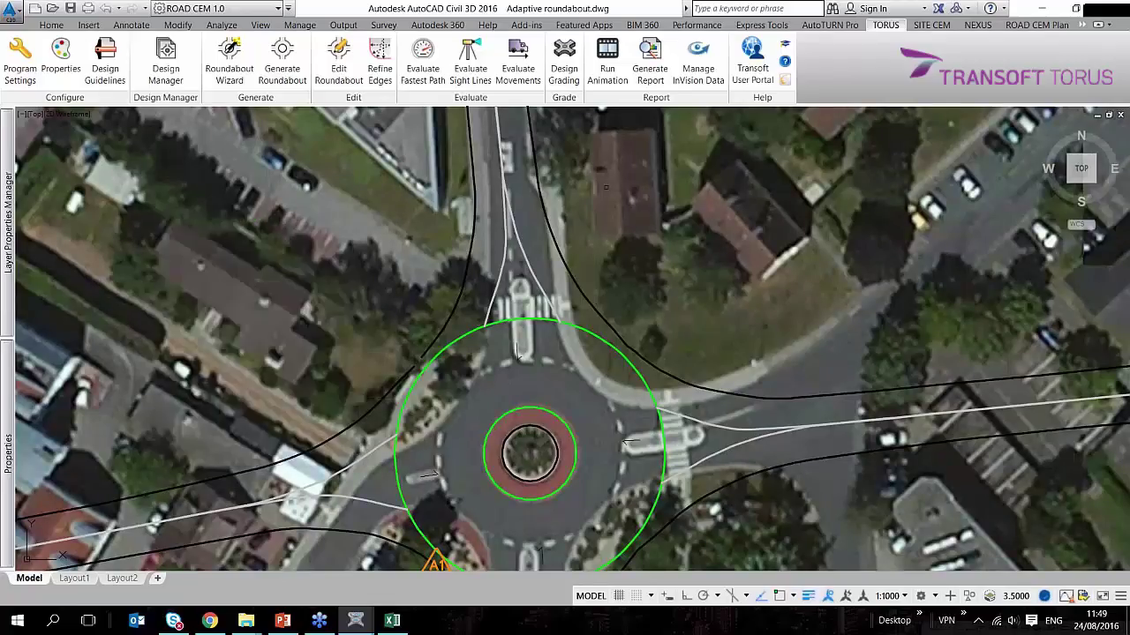
pyautogui.moveTo(611, 348); pyautogui.dragTo(586, 406, button='middle')
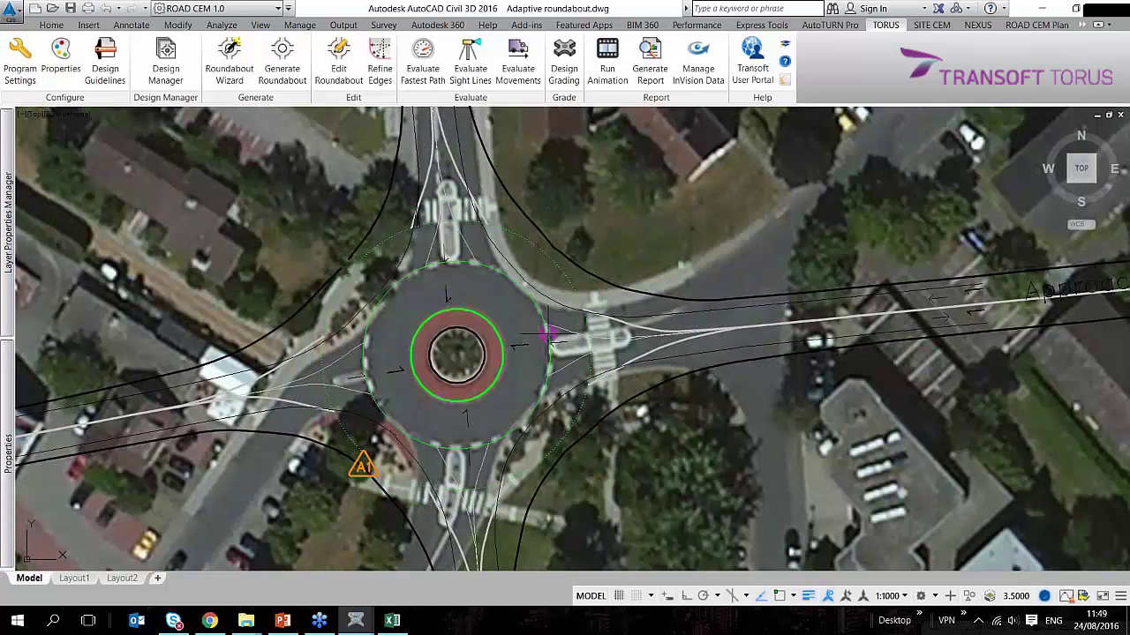
pyautogui.scroll(4, 550, 333)
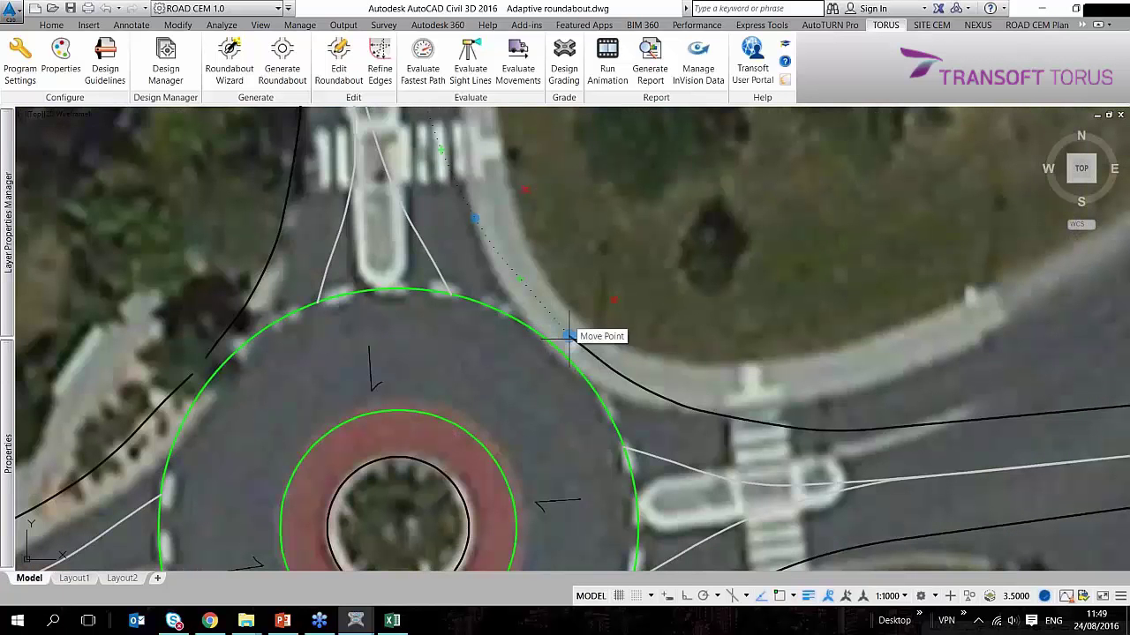
# Step: Move the inner end of the north leg's east edge onto the inscribed circle and the adjacent point to the kerb
pyautogui.click(568, 336)
pyautogui.keyDown('shift'); pyautogui.rightClick(543, 368); pyautogui.keyUp('shift')
pyautogui.click(583, 206)
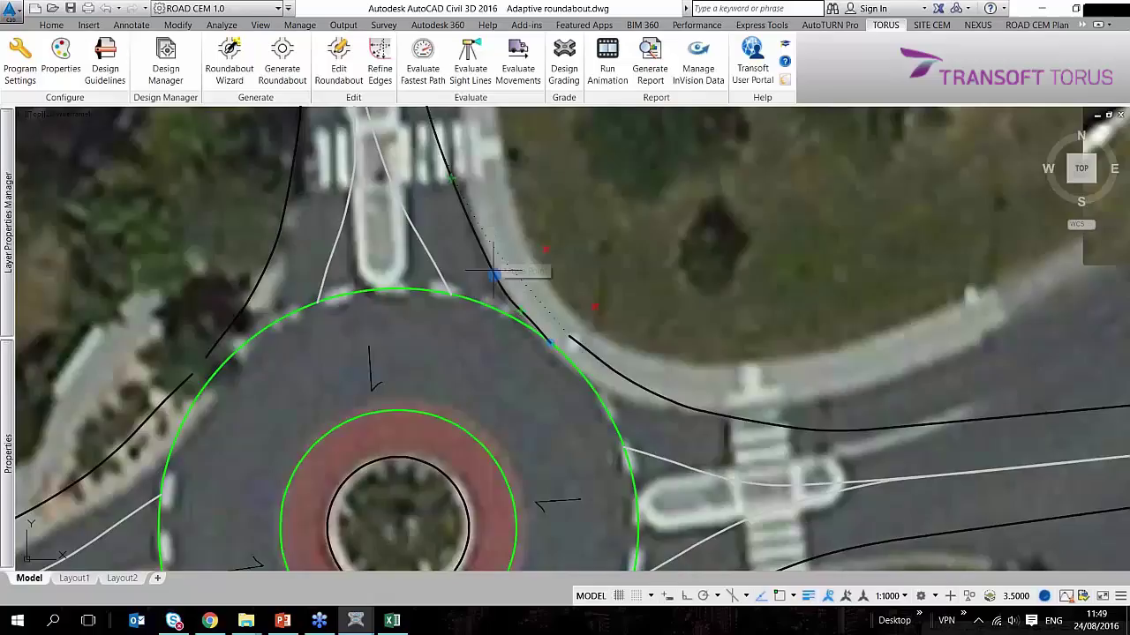
pyautogui.moveTo(494, 271); pyautogui.dragTo(521, 397, button='middle')
pyautogui.click(483, 281)
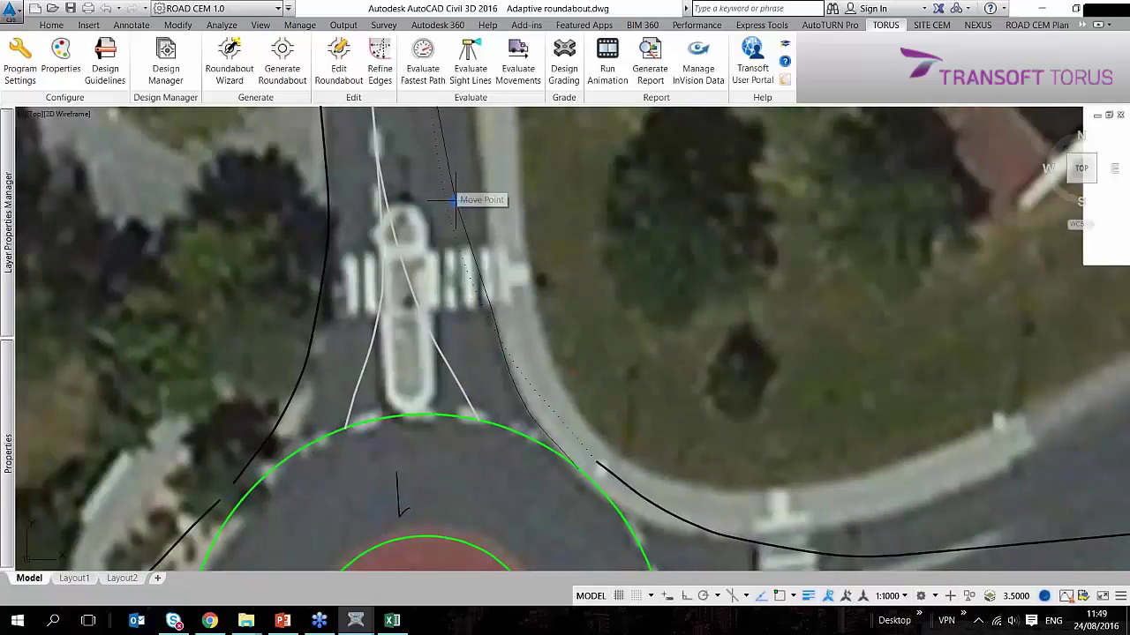
# Step: Move the remaining points of the north leg's east edge onto the kerb up to the image's northern border and finish editing it
pyautogui.moveTo(455, 200); pyautogui.dragTo(515, 385, button='middle')
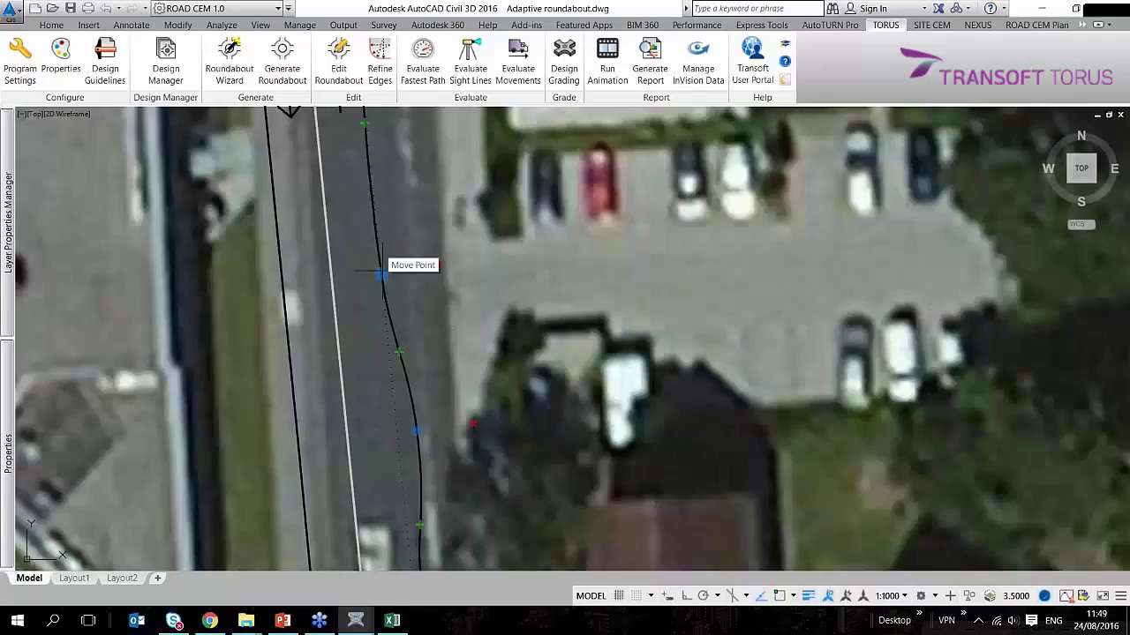
pyautogui.click(383, 271)
pyautogui.click(404, 272)
pyautogui.moveTo(380, 125); pyautogui.dragTo(367, 259, button='middle')
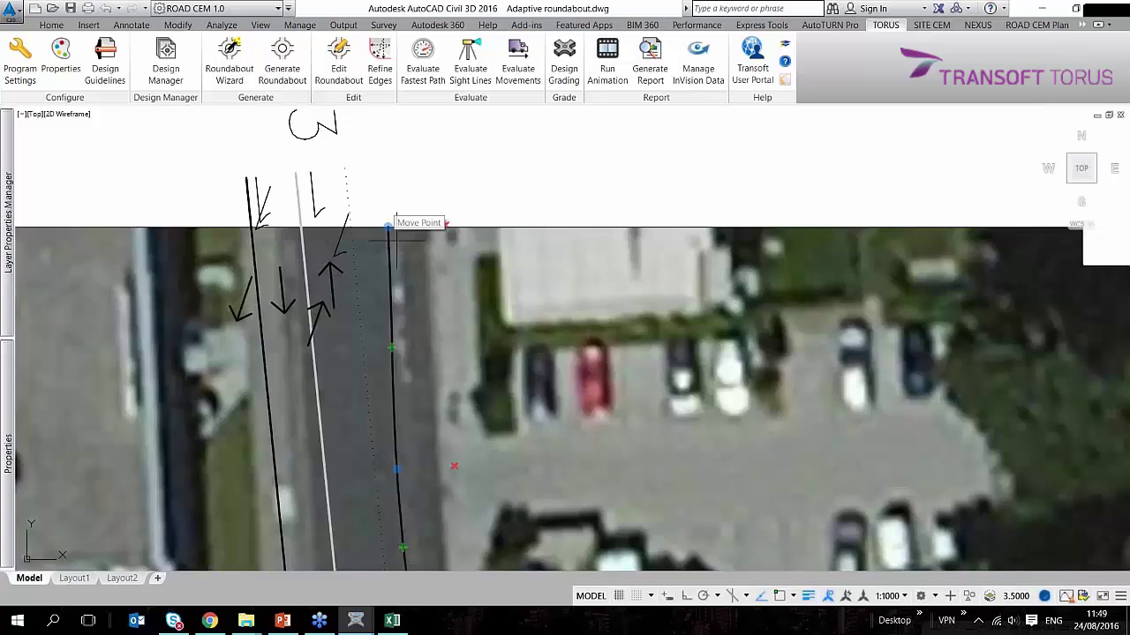
pyautogui.moveTo(396, 227); pyautogui.dragTo(413, 135, button='middle')
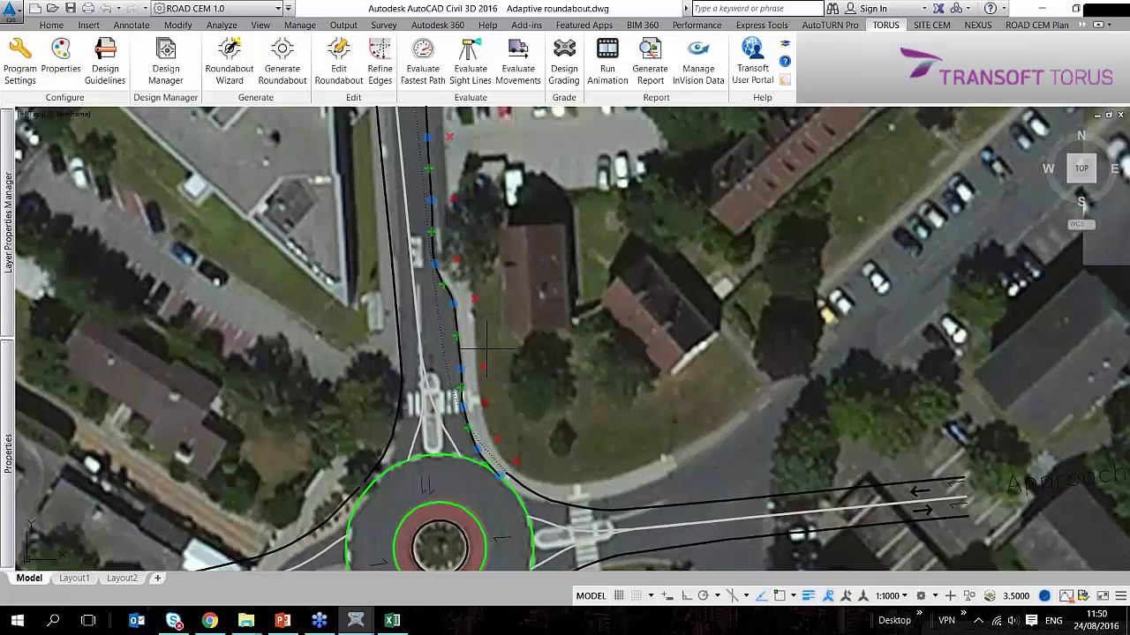
pyautogui.scroll(3, 456, 470)
pyautogui.press('Escape')
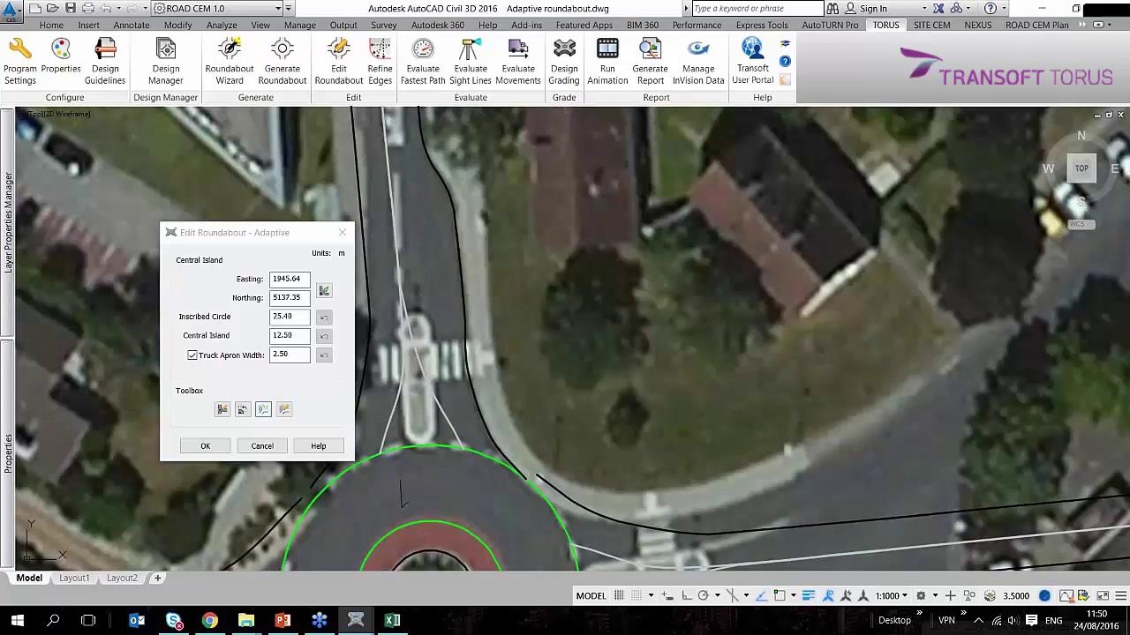
# Step: Redraw the north leg's east splitter line from the inscribed circle along the east side of the island to its northern tip
pyautogui.click(284, 410)
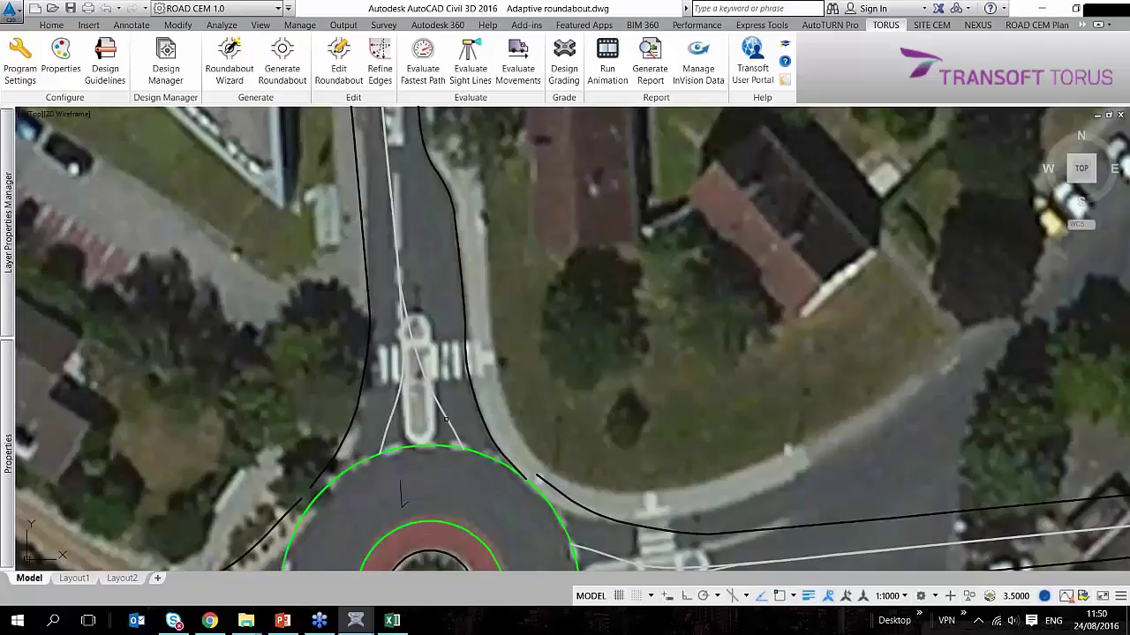
pyautogui.click(446, 419)
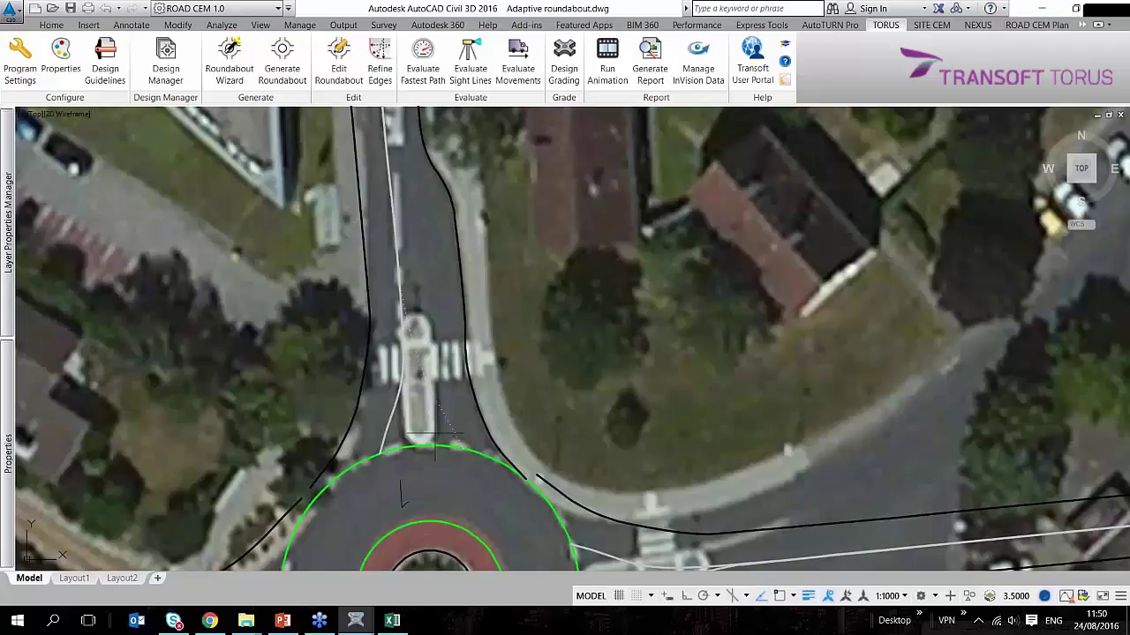
pyautogui.keyDown('shift'); pyautogui.rightClick(435, 437); pyautogui.keyUp('shift')
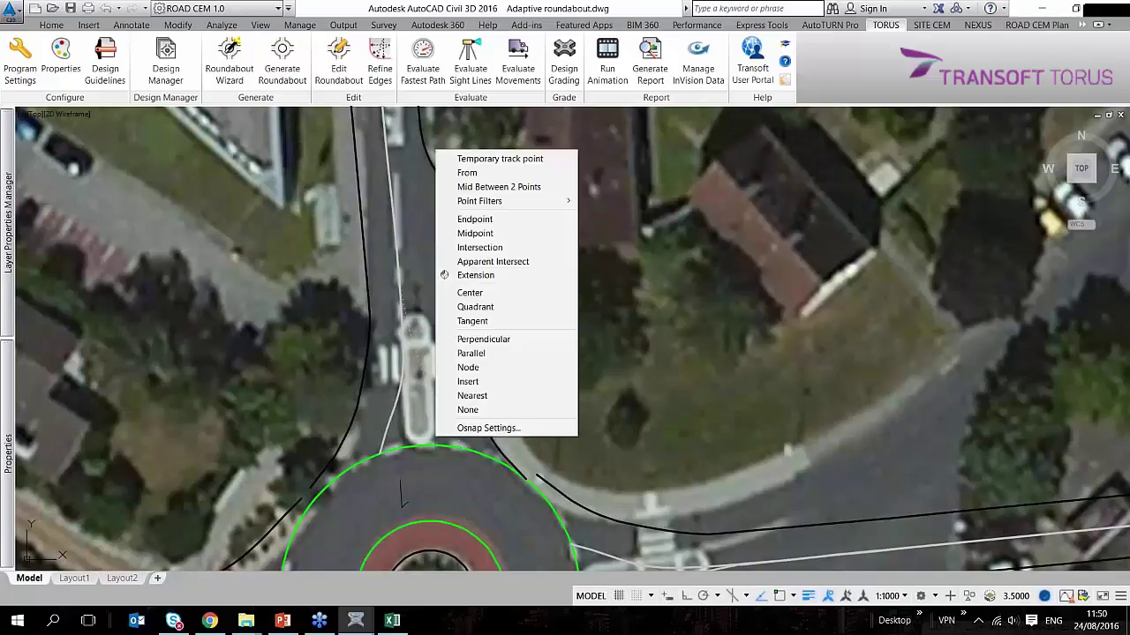
pyautogui.click(453, 396)
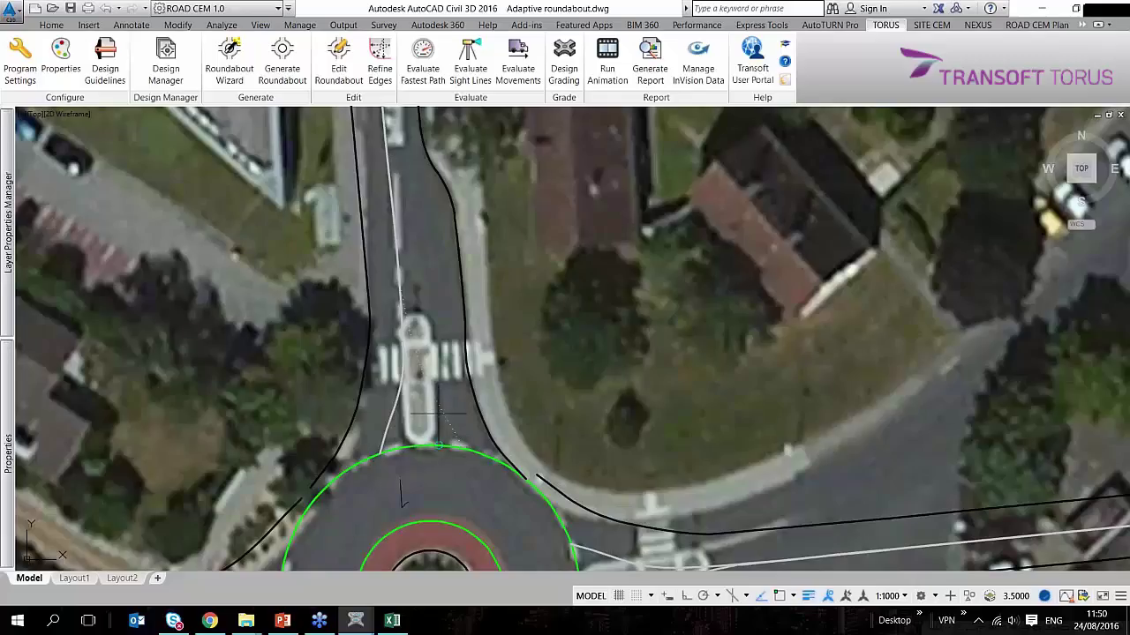
pyautogui.click(439, 413)
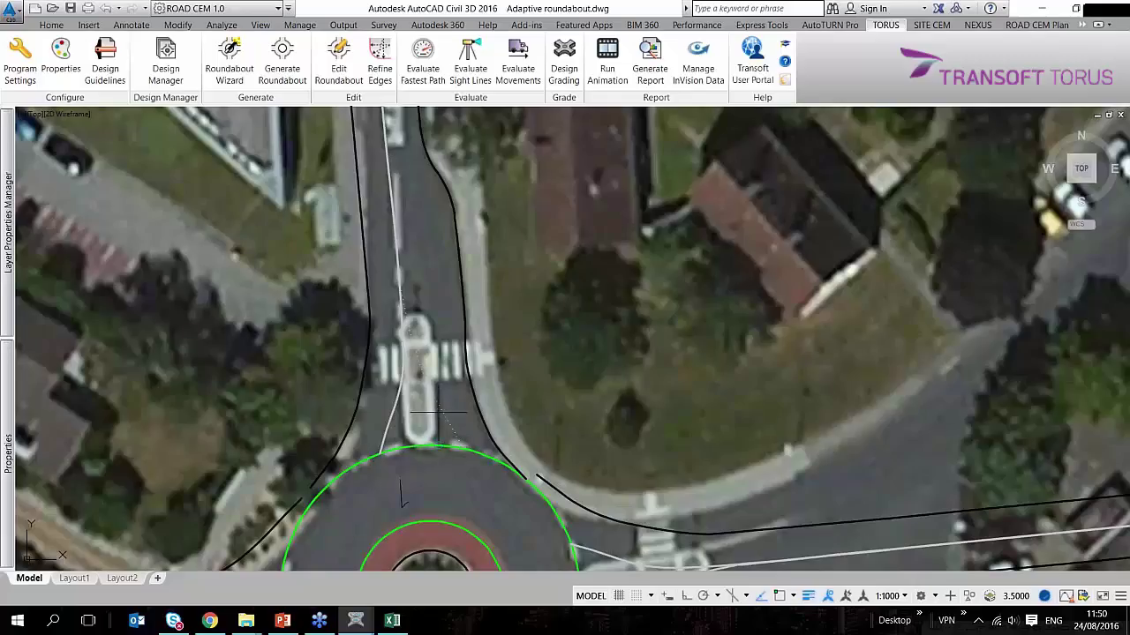
pyautogui.click(428, 323)
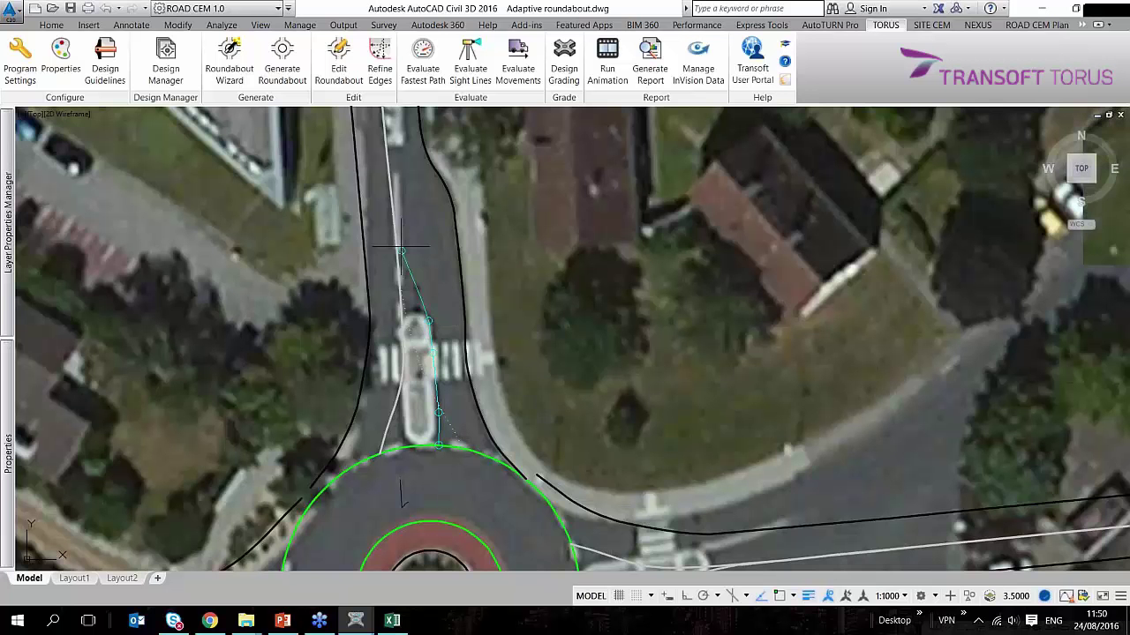
# Step: Move the remaining points of that splitter line along the road's centre marking to the north, then finish and accept the roundabout edit
pyautogui.moveTo(402, 246); pyautogui.dragTo(413, 427, button='middle')
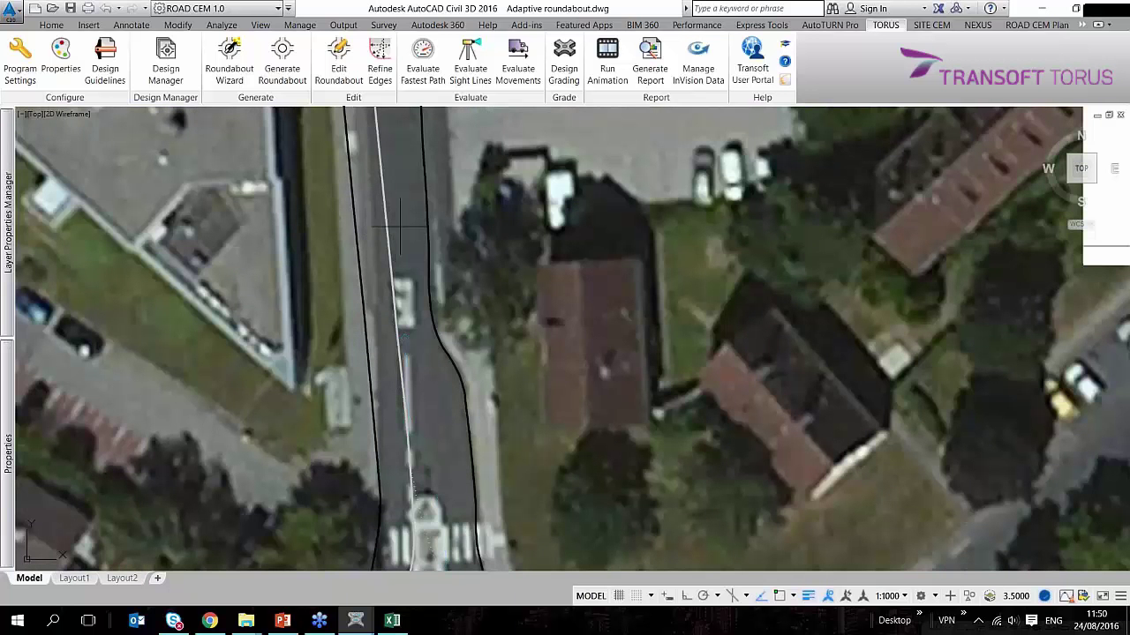
pyautogui.moveTo(399, 185); pyautogui.dragTo(398, 463, button='middle')
pyautogui.click(385, 302)
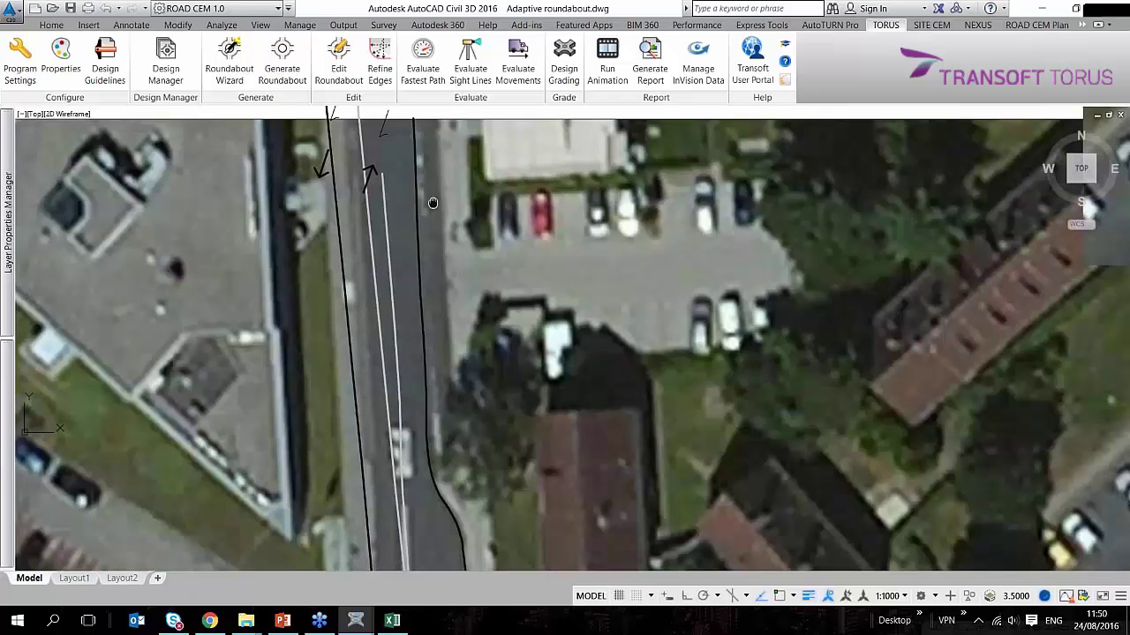
pyautogui.moveTo(432, 538)
pyautogui.mouseDown(button='middle')
pyautogui.moveTo(449, 202)
pyautogui.moveTo(449, 346)
pyautogui.mouseUp(button='middle')
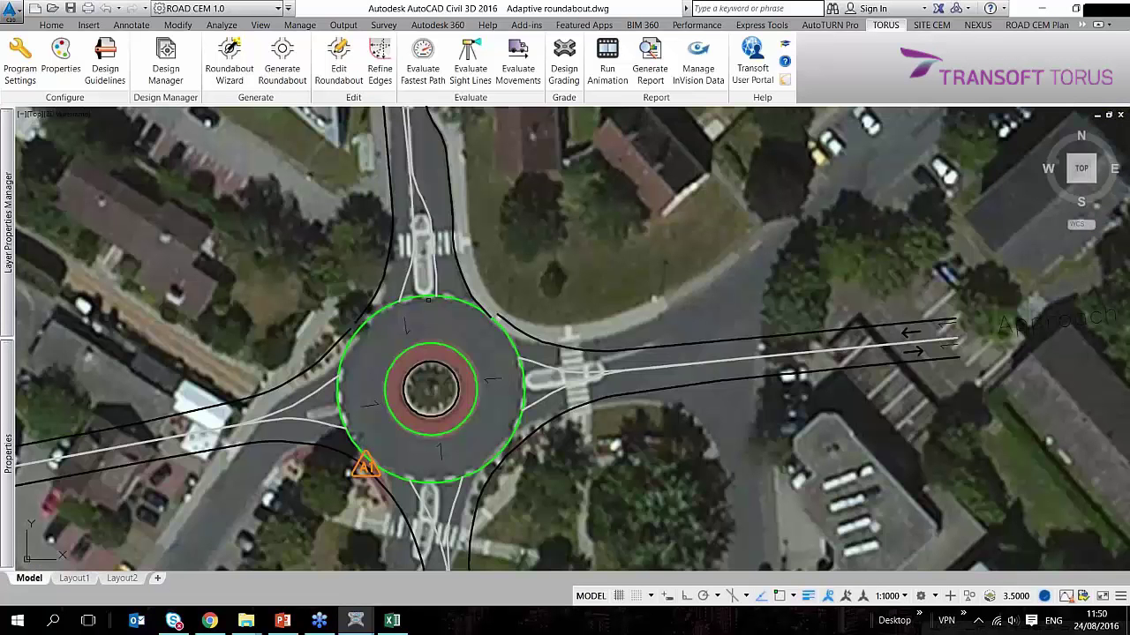
pyautogui.click(428, 300)
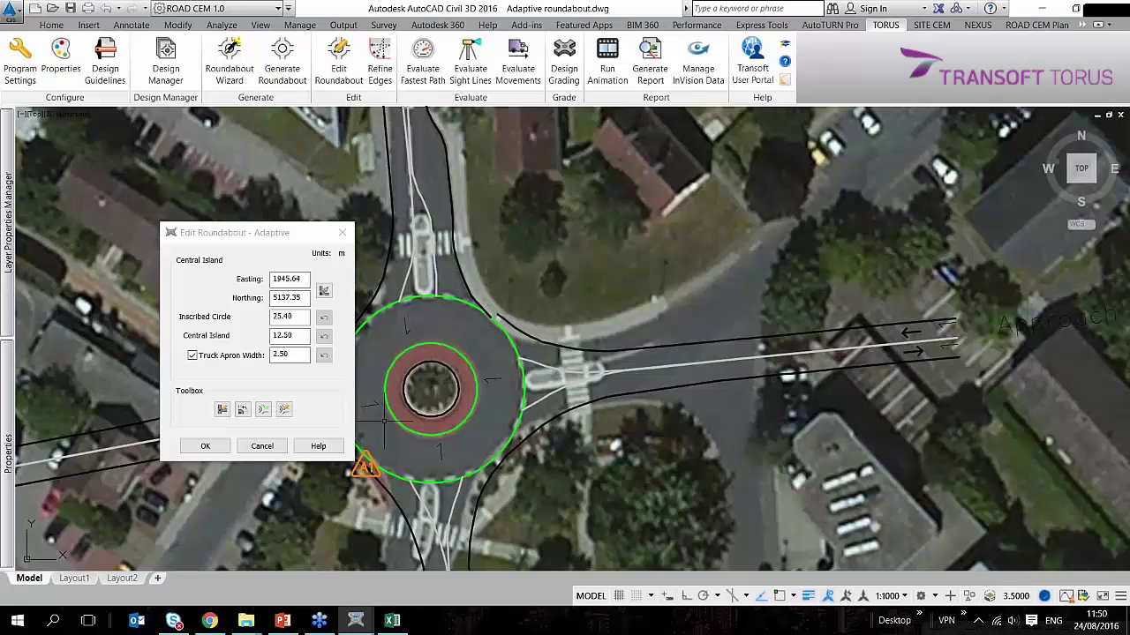
pyautogui.click(205, 446)
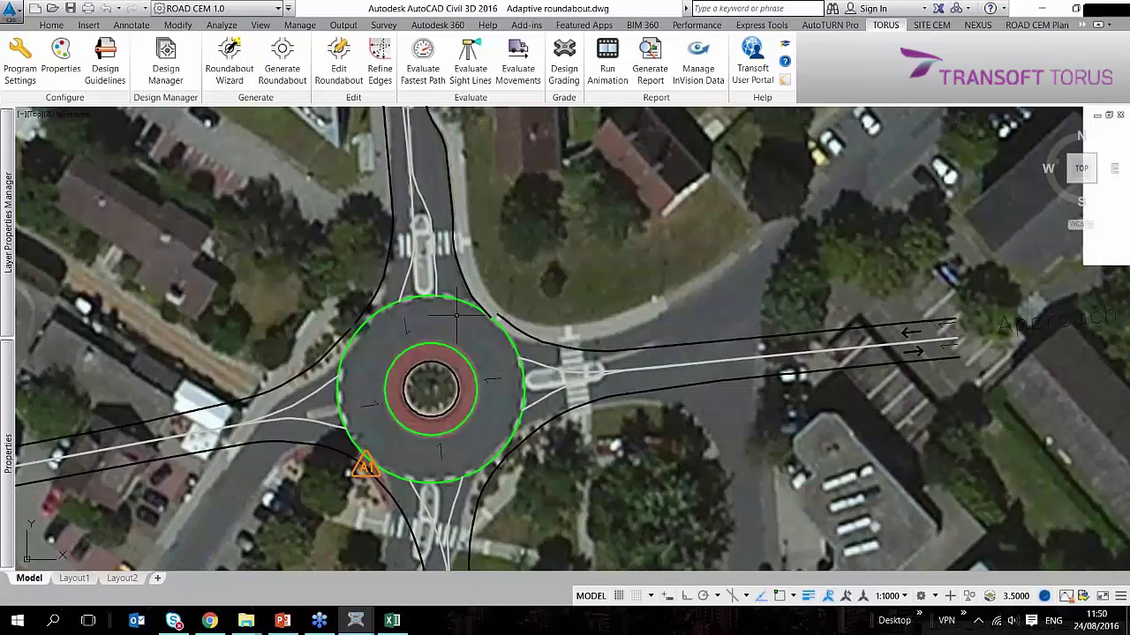
# Step: Add a movement for the LBUS12 : FGSV 2001 (DE) design vehicle, entering from the southwest leg and exiting on the east leg
pyautogui.scroll(-6, 504, 211)
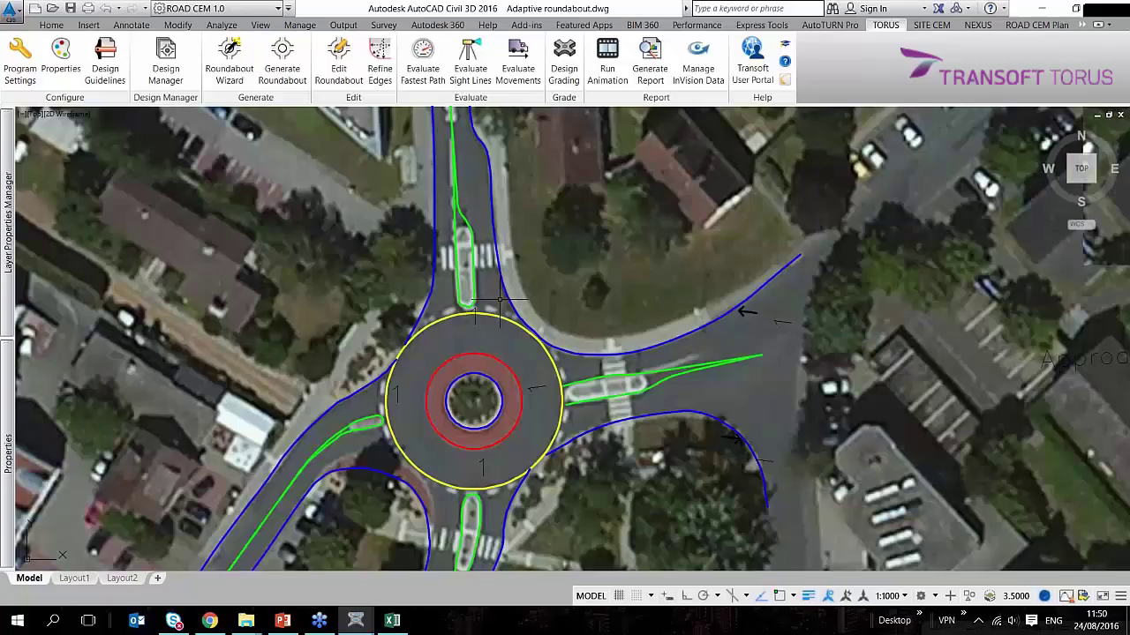
pyautogui.moveTo(500, 300); pyautogui.dragTo(613, 264, button='middle')
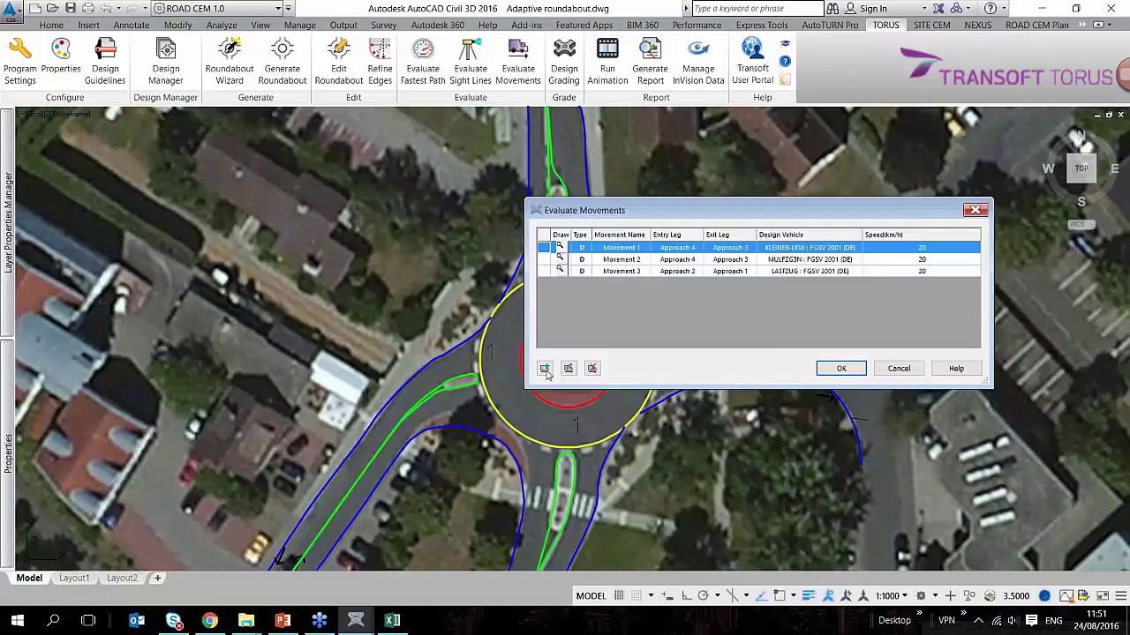
pyautogui.click(544, 368)
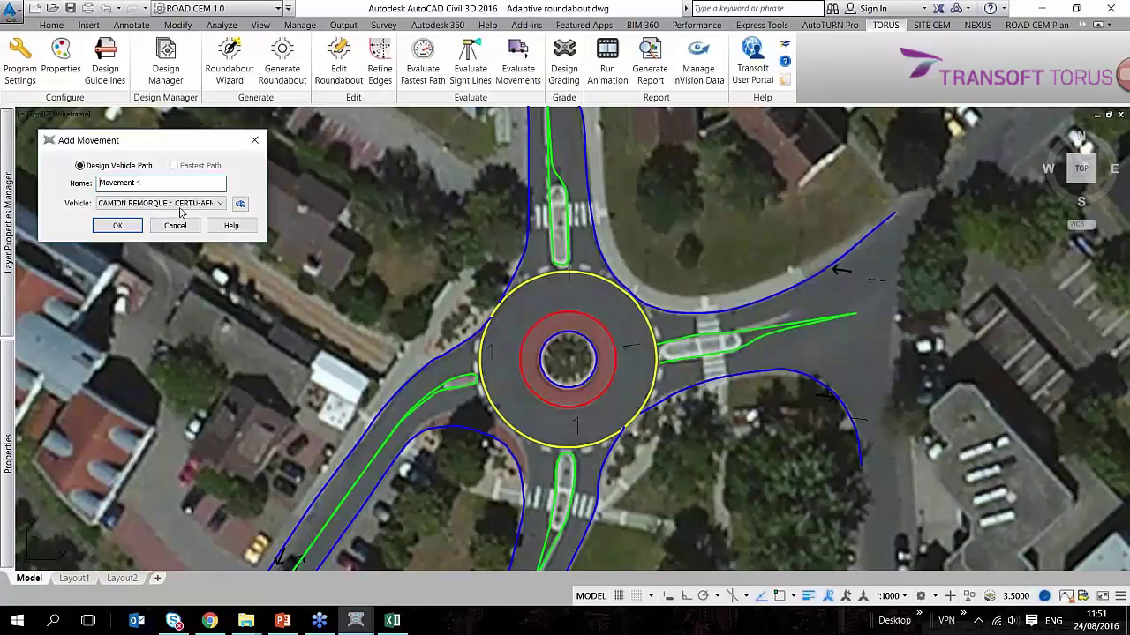
pyautogui.click(177, 205)
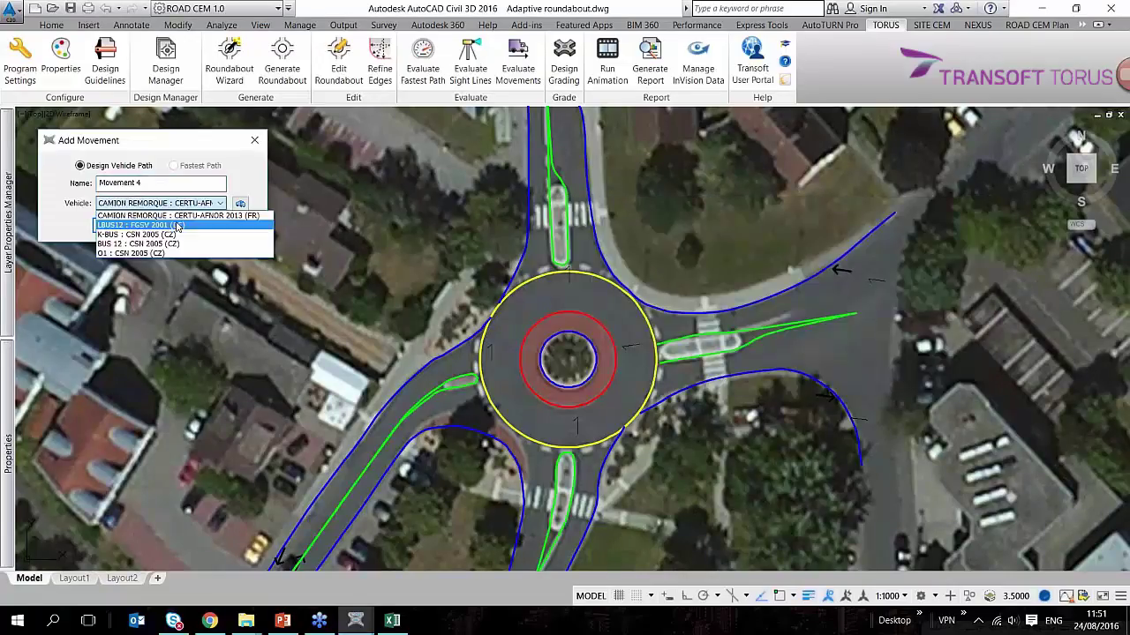
pyautogui.click(177, 225)
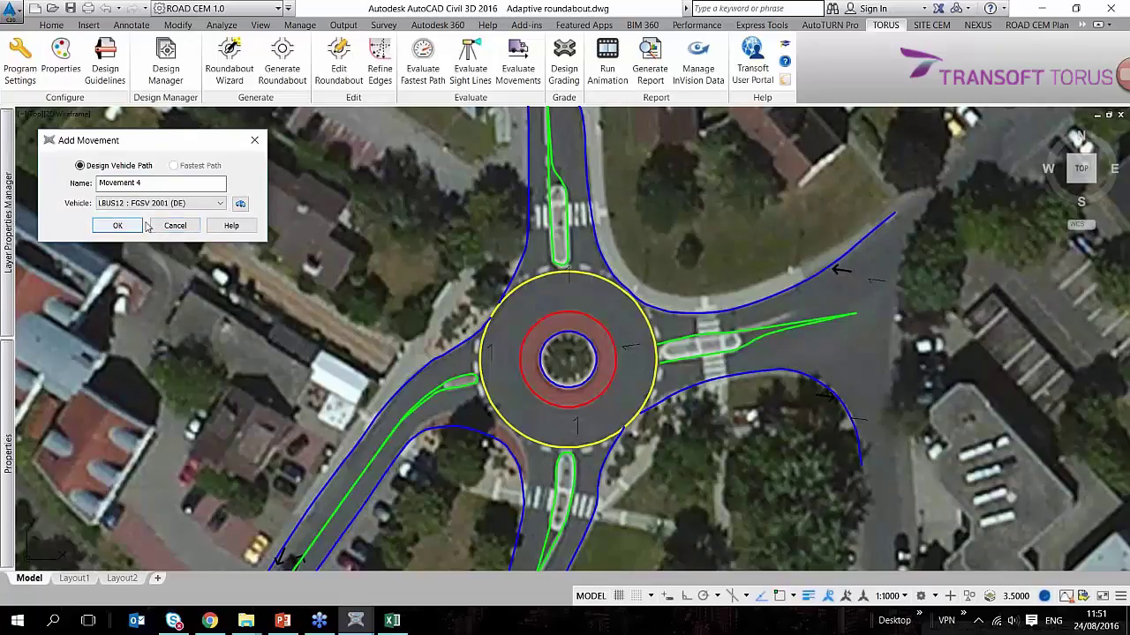
pyautogui.press('Return')
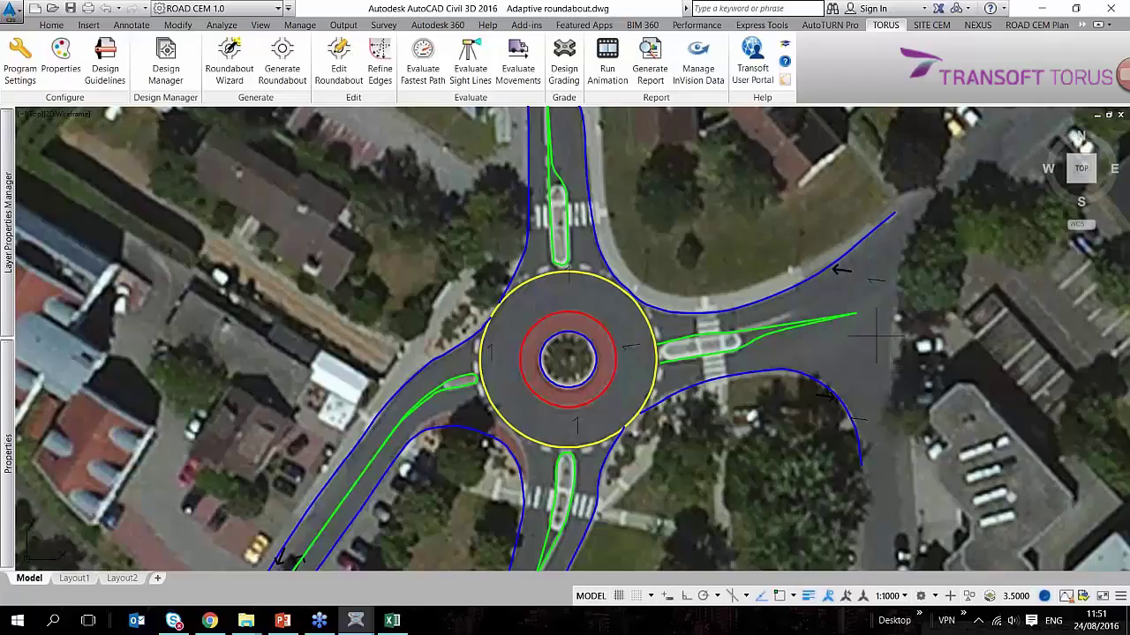
pyautogui.click(828, 346)
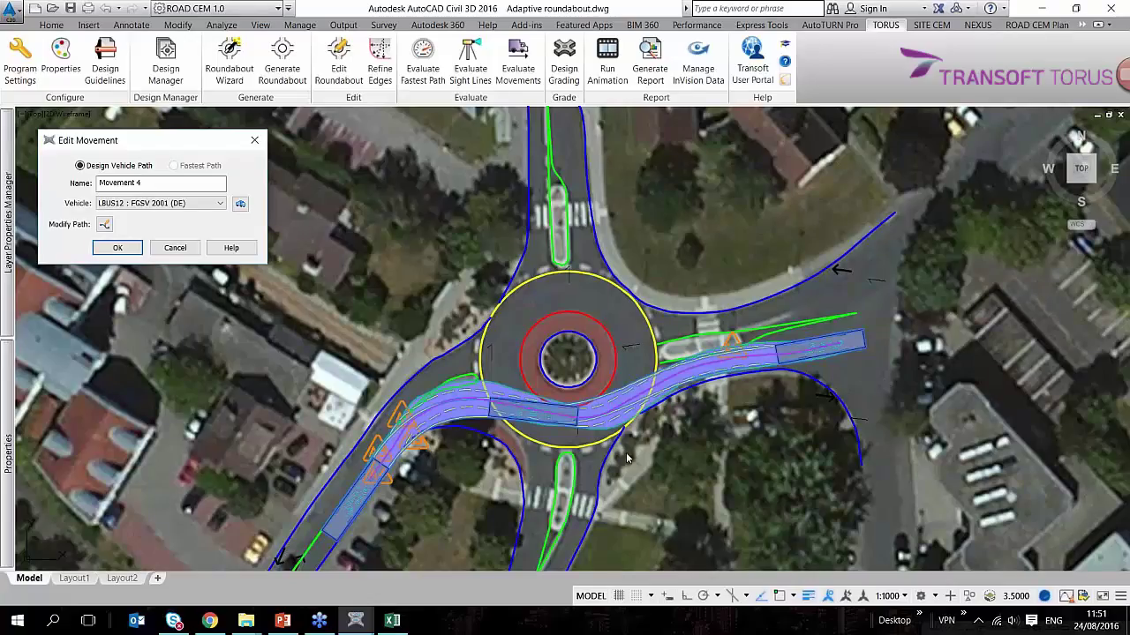
# Step: Modify the bus path by shifting it left at the southwest entry and right in the circulating roadway south of the central island
pyautogui.scroll(4, 586, 424)
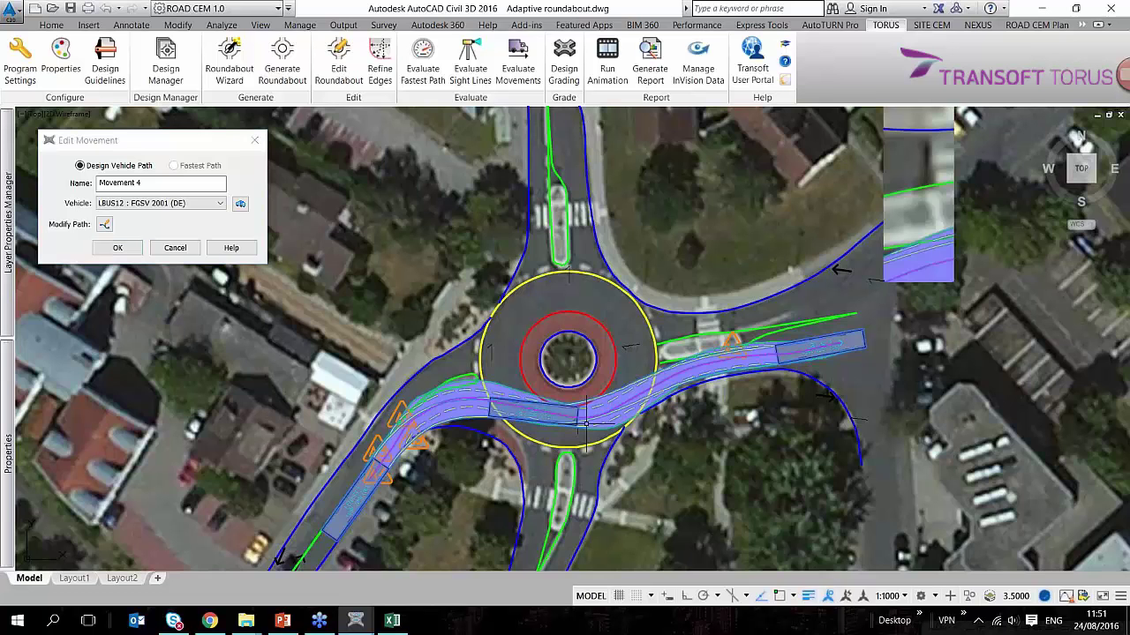
pyautogui.scroll(4, 546, 428)
pyautogui.moveTo(545, 432); pyautogui.dragTo(920, 312, button='middle')
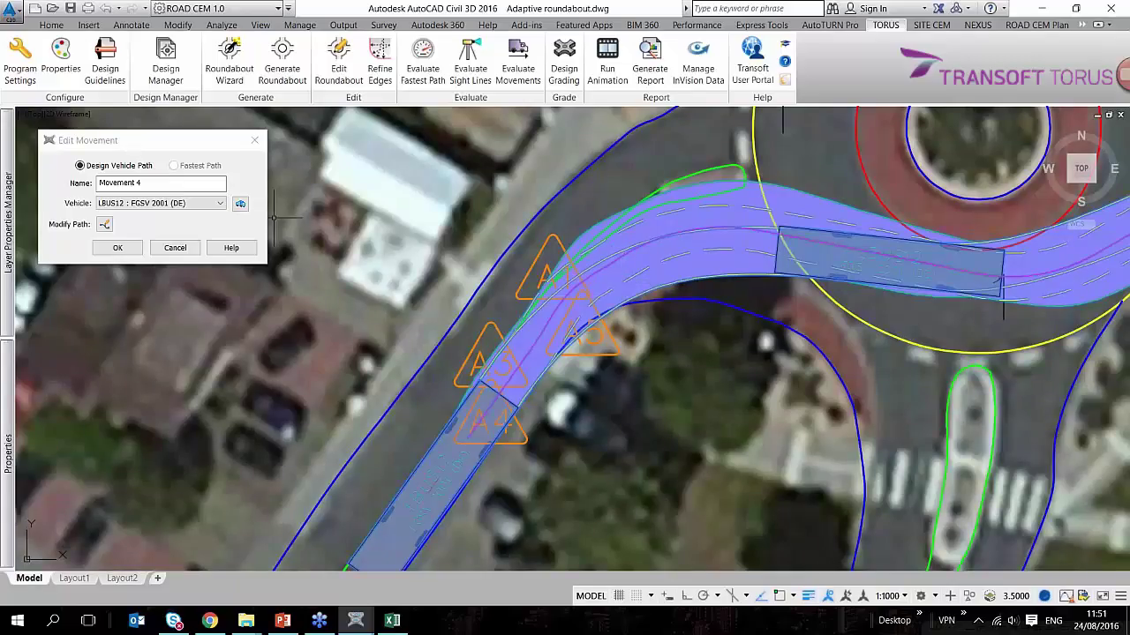
pyautogui.click(104, 224)
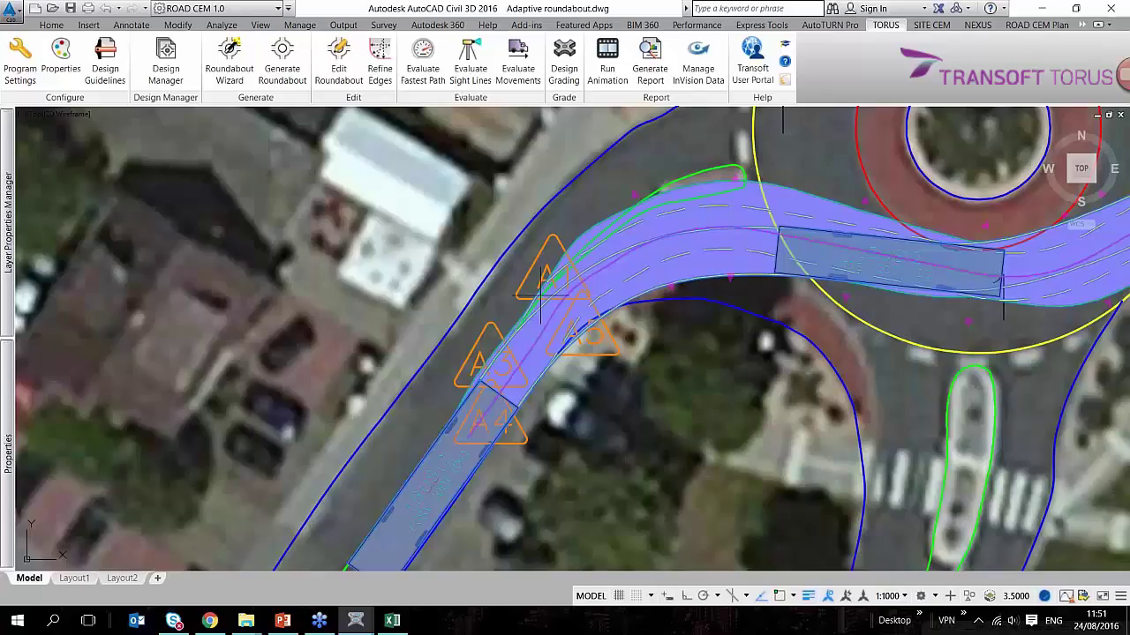
pyautogui.click(636, 195)
pyautogui.click(634, 192)
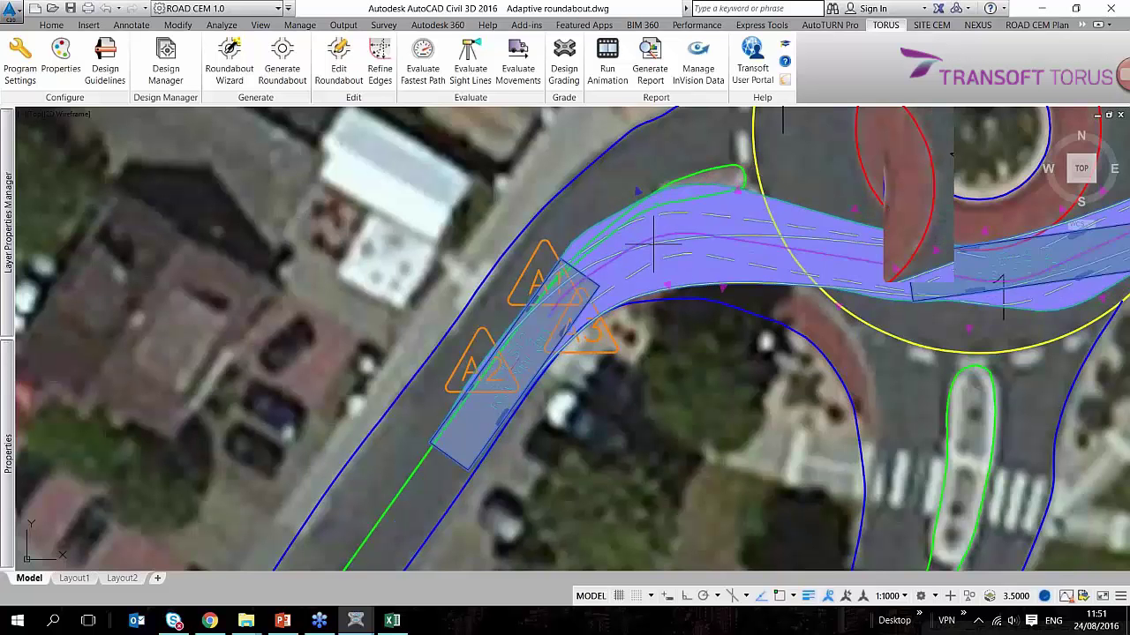
pyautogui.moveTo(653, 244); pyautogui.dragTo(487, 304, button='middle')
pyautogui.click(801, 383)
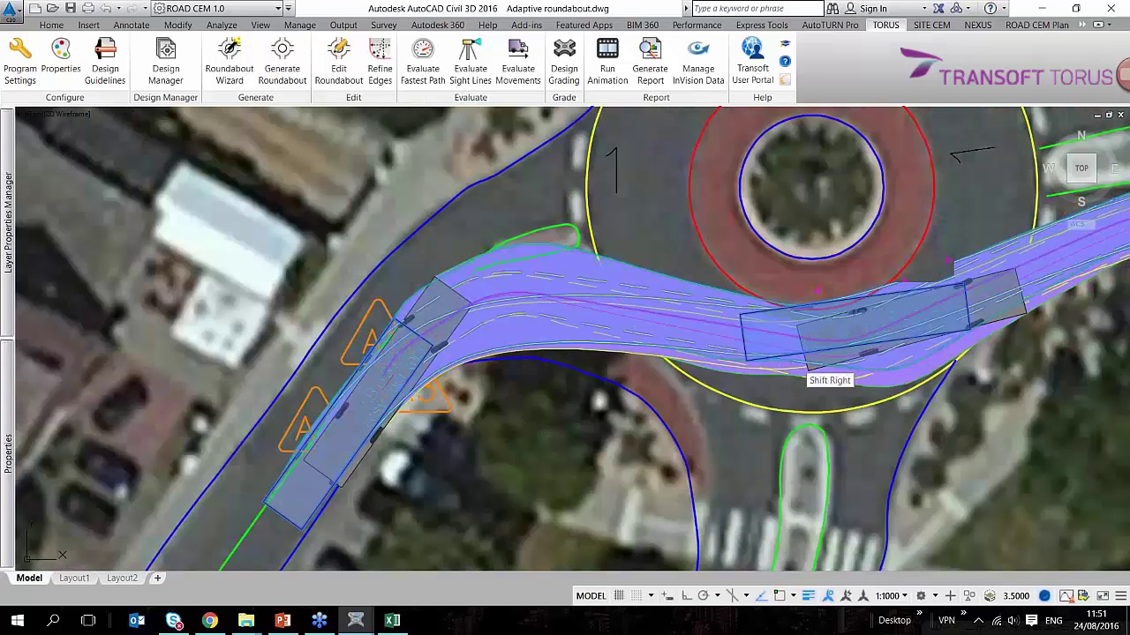
pyautogui.click(799, 367)
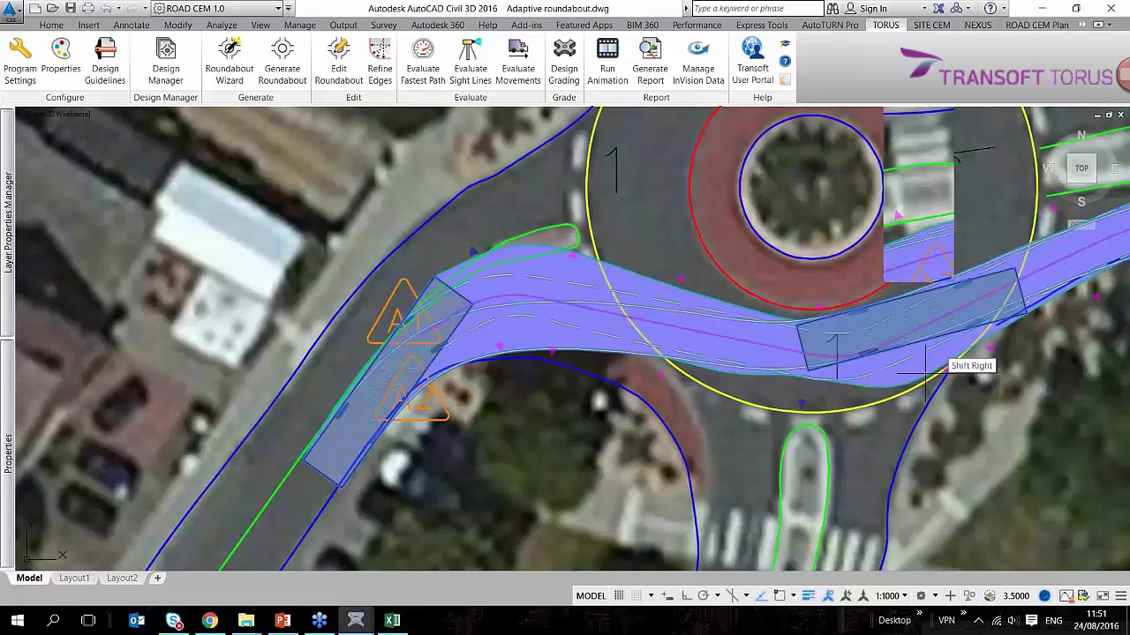
# Step: Shift the bus path left on the southeast side of the central island, then finish the path modification and accept the movement
pyautogui.moveTo(924, 371)
pyautogui.mouseDown(button='middle')
pyautogui.moveTo(653, 416)
pyautogui.moveTo(675, 399)
pyautogui.mouseUp(button='middle')
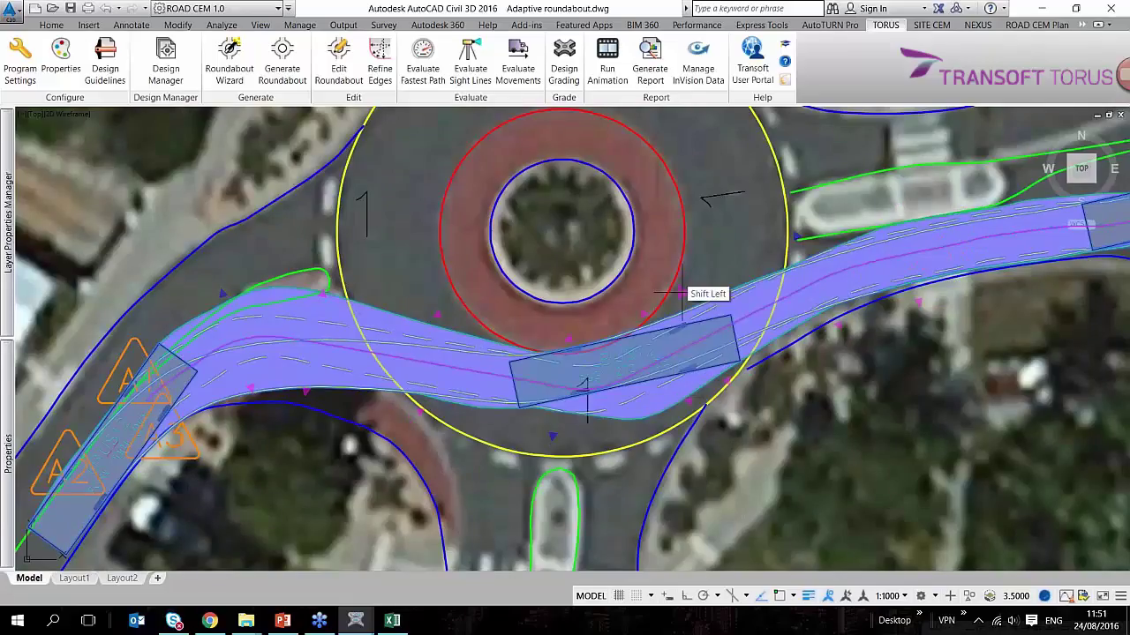
pyautogui.click(682, 293)
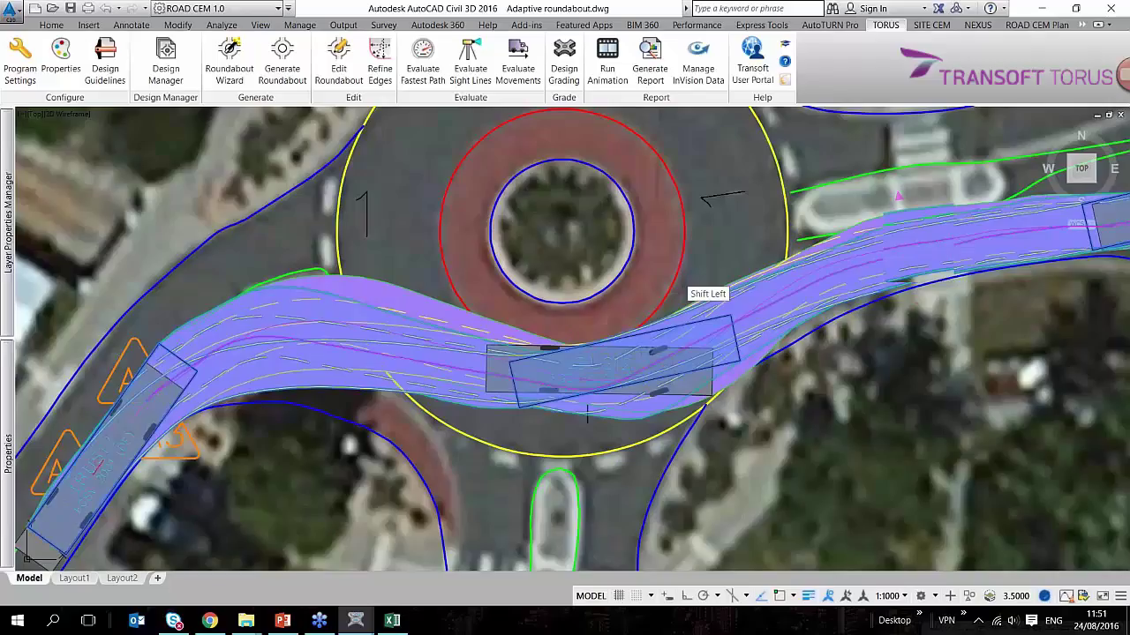
pyautogui.click(587, 413)
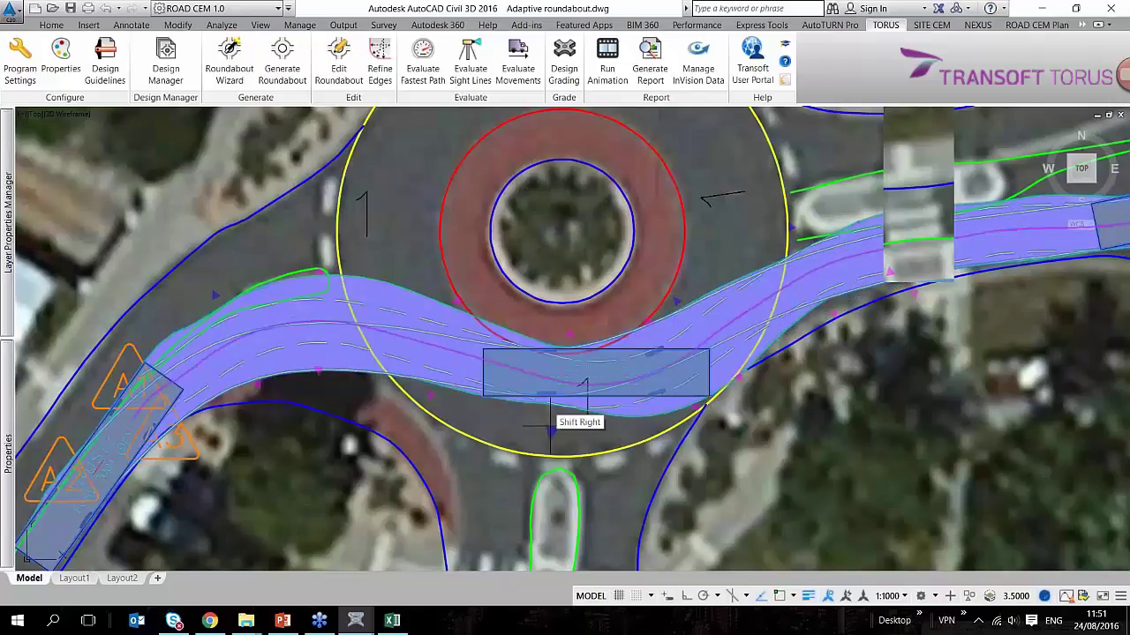
pyautogui.moveTo(550, 427); pyautogui.dragTo(541, 502, button='middle')
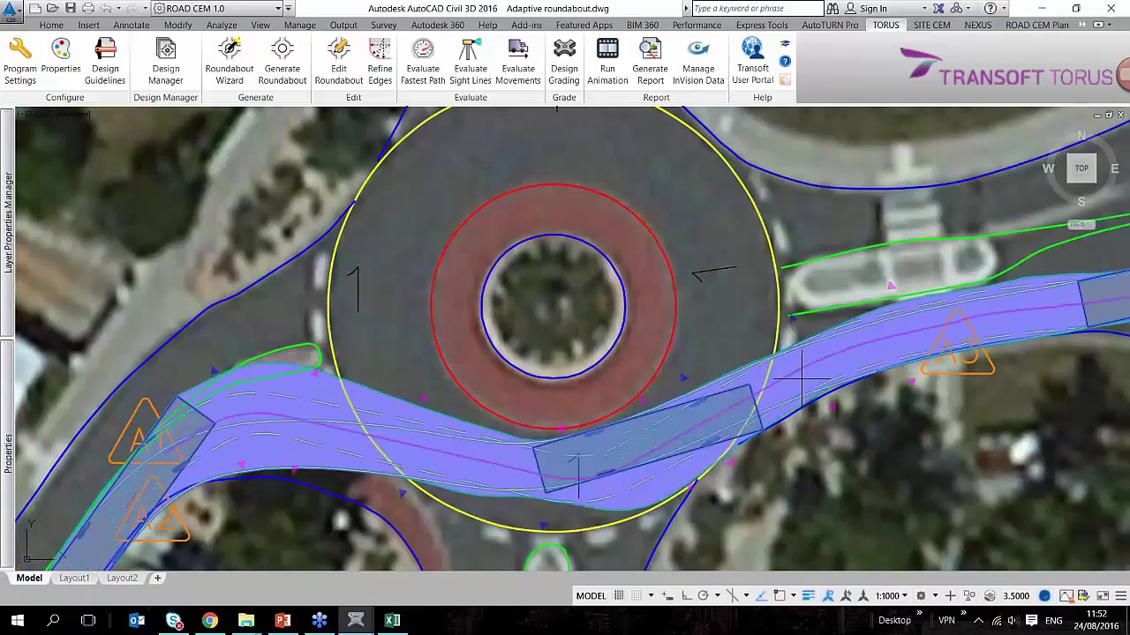
pyautogui.press('Return')
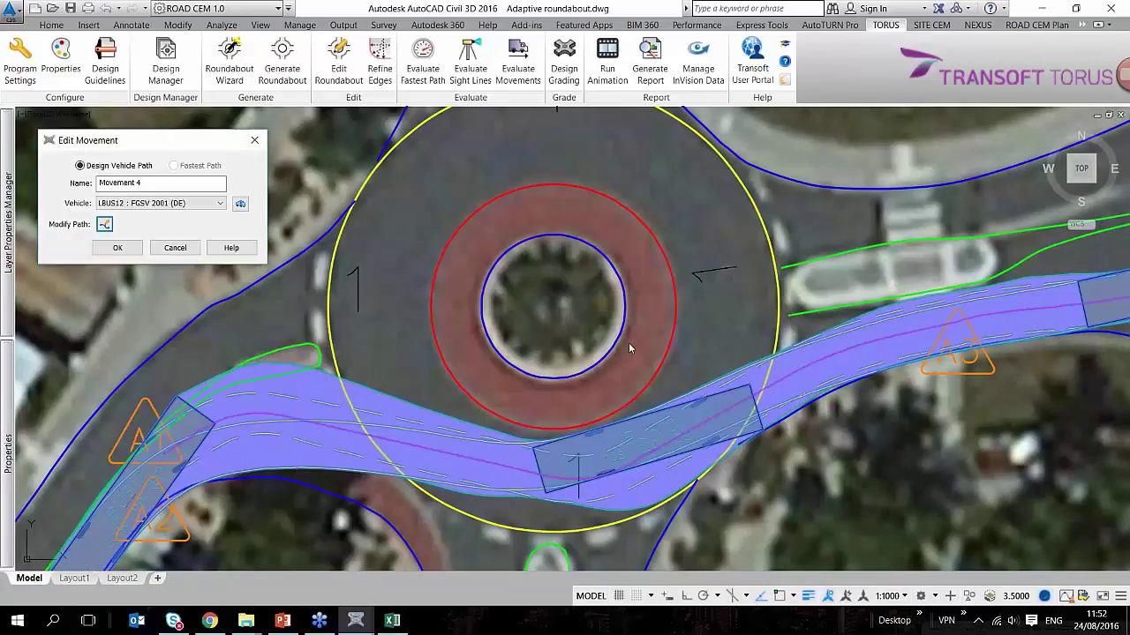
pyautogui.press('Return')
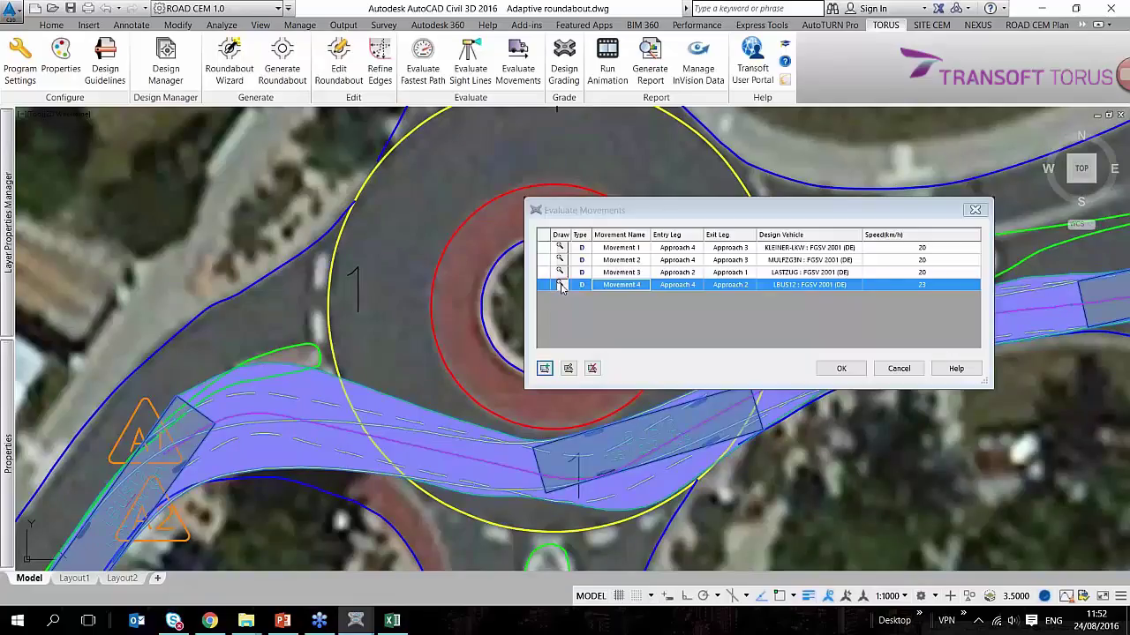
# Step: Hide the bus path and display the garbage truck path from the southwest leg to the north leg
pyautogui.click(559, 284)
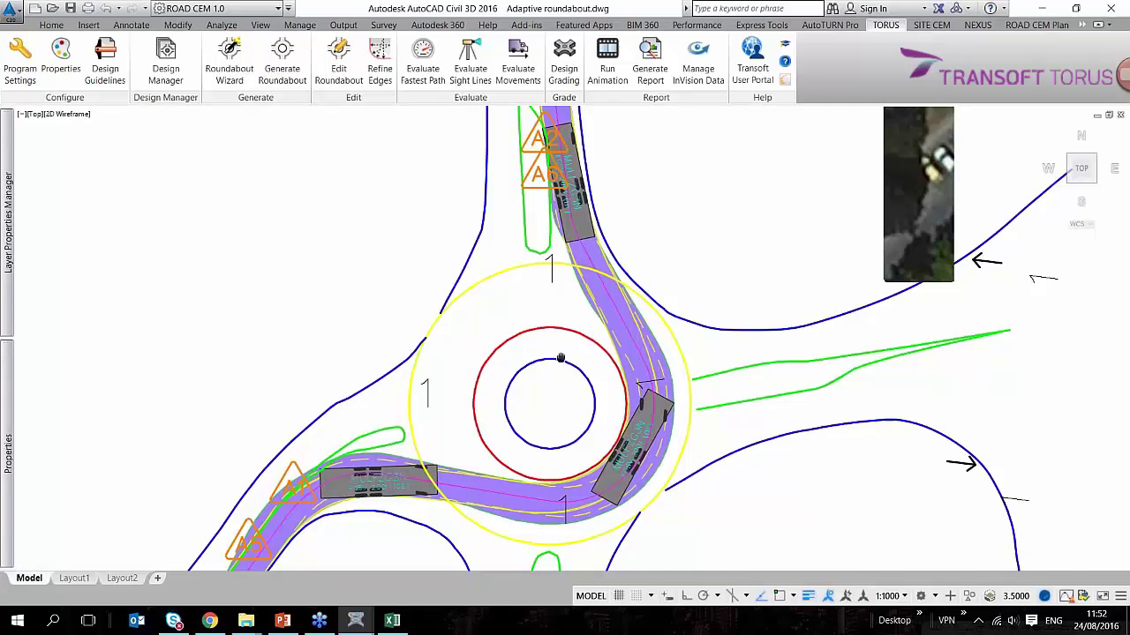
pyautogui.moveTo(560, 358); pyautogui.dragTo(552, 375, button='middle')
pyautogui.scroll(-2, 553, 375)
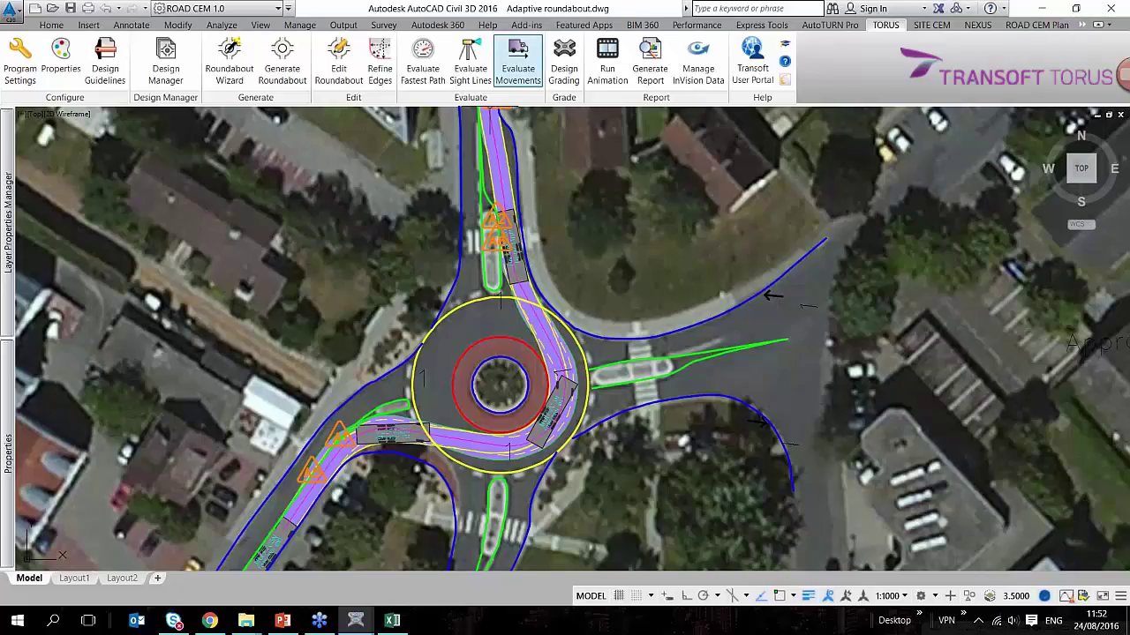
# Step: Change the garbage truck movement, Movement 2, to the MULFZG2 : FGSV 2001 (DE) design vehicle and accept the evaluated movements
pyautogui.click(518, 66)
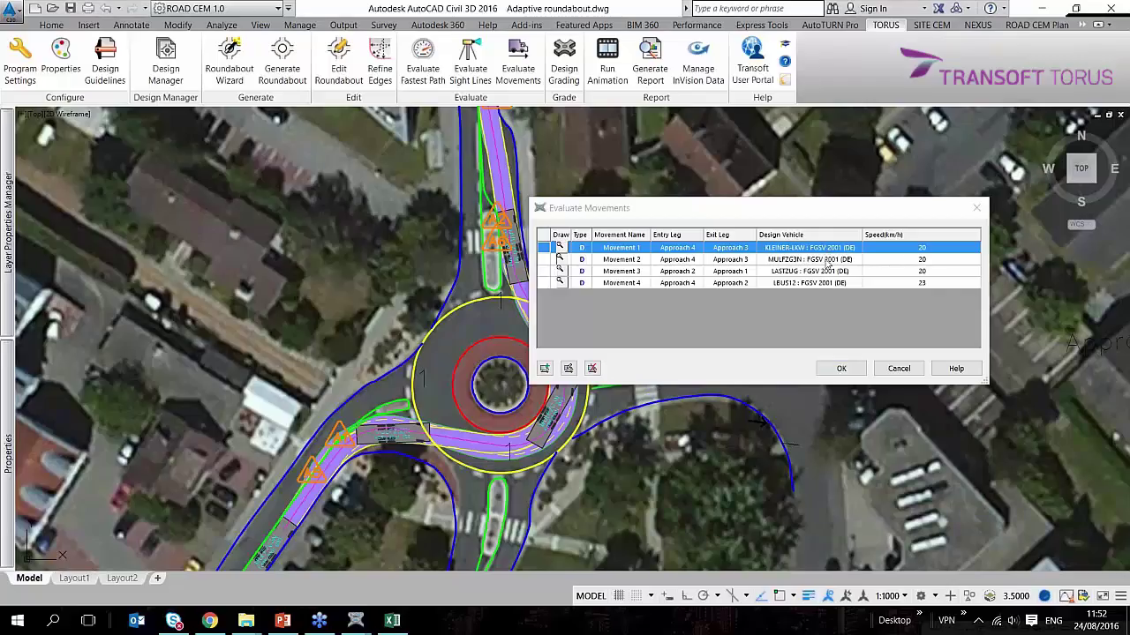
pyautogui.click(841, 369)
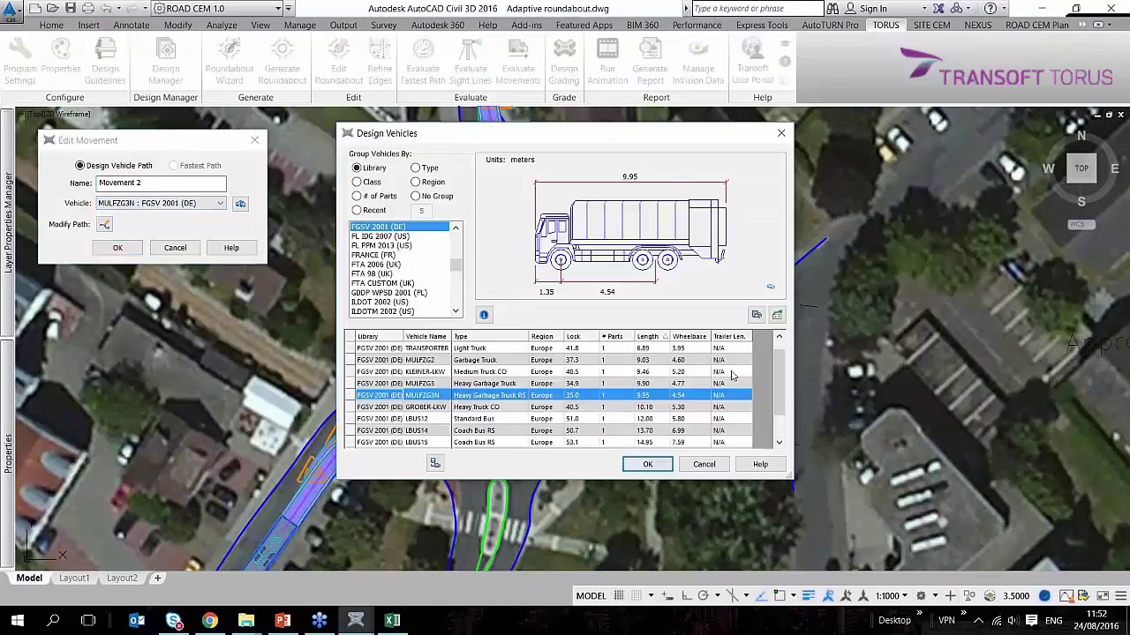
pyautogui.click(499, 360)
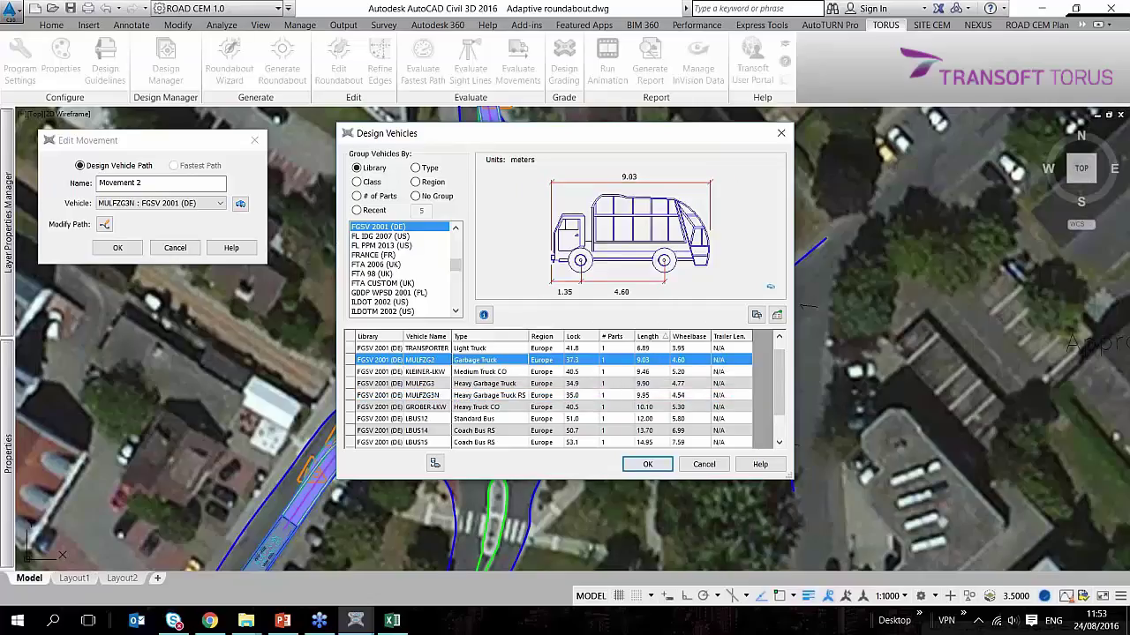
pyautogui.click(647, 464)
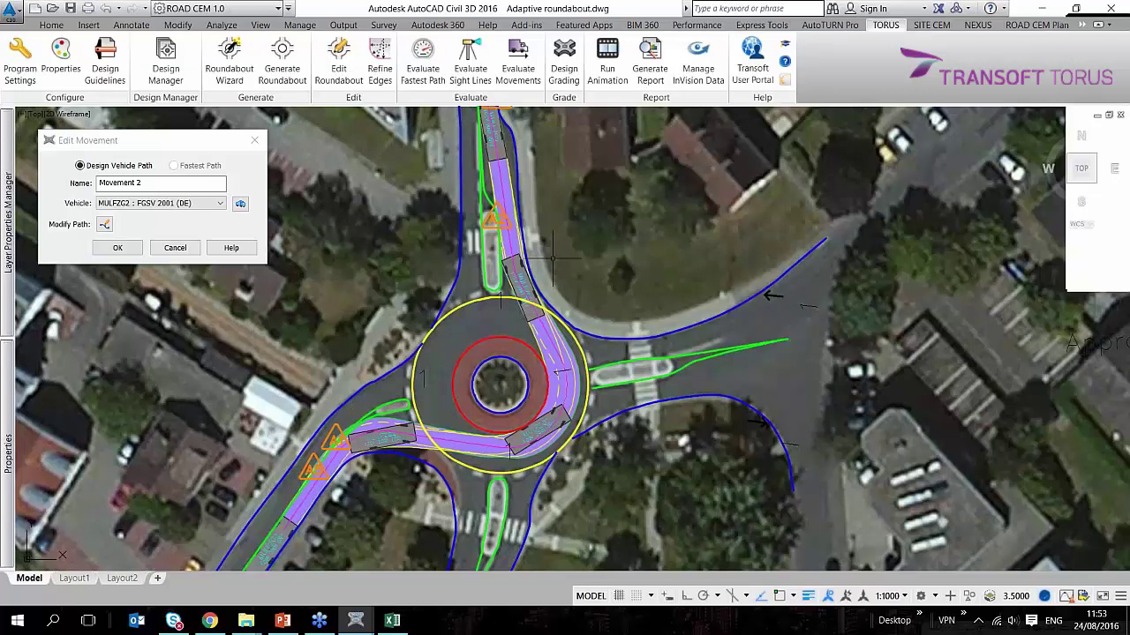
pyautogui.moveTo(553, 257)
pyautogui.mouseDown(button='middle')
pyautogui.moveTo(546, 380)
pyautogui.moveTo(581, 304)
pyautogui.mouseUp(button='middle')
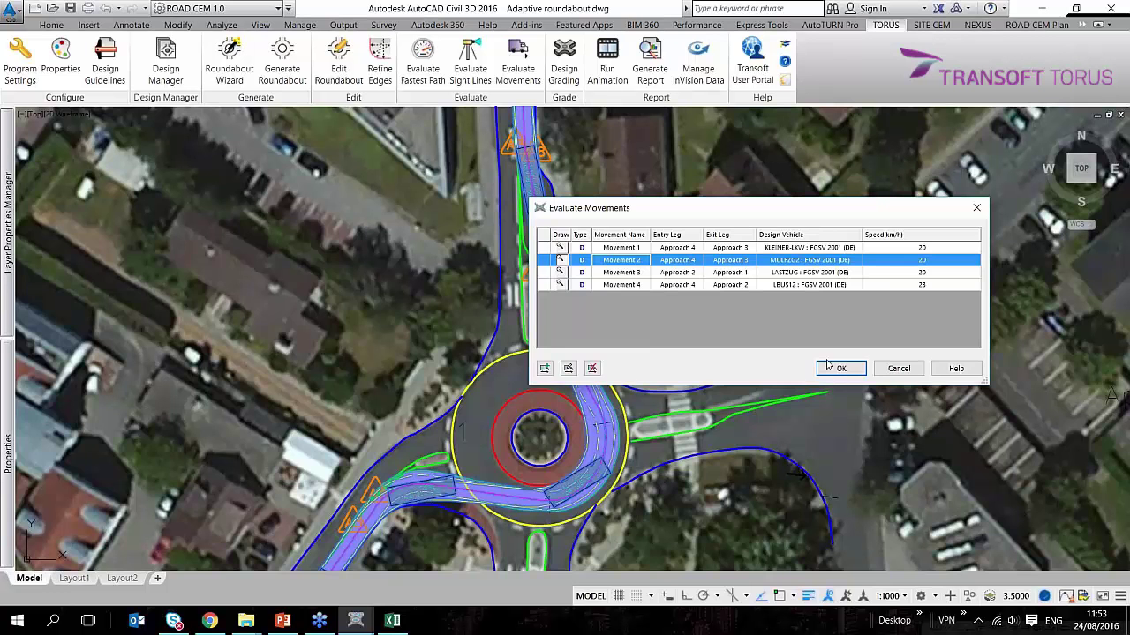
pyautogui.click(833, 367)
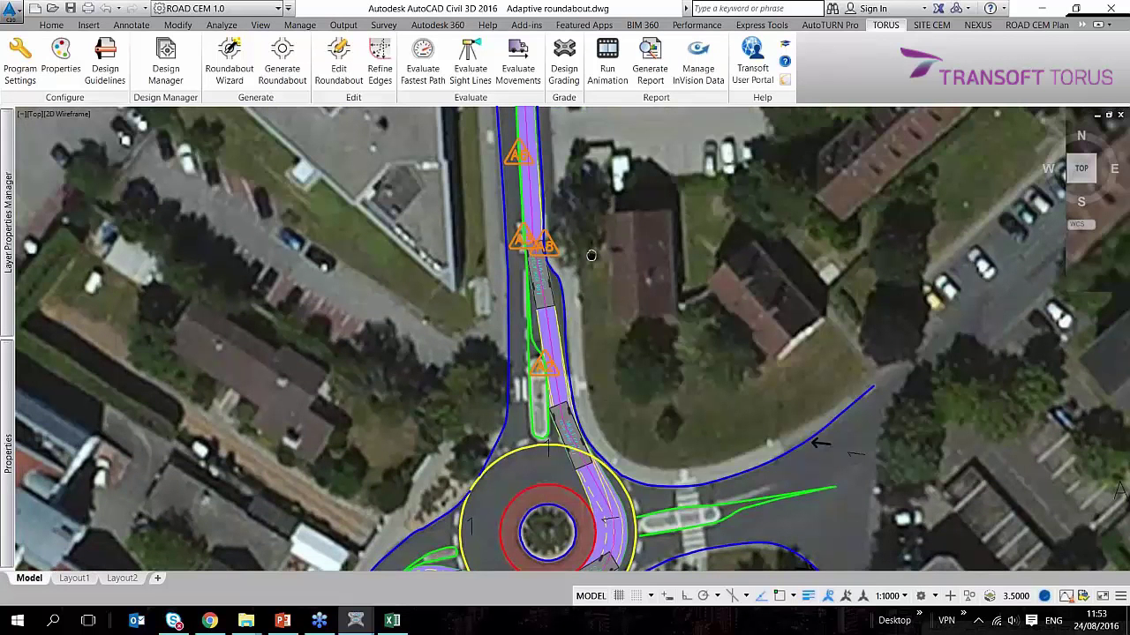
# Step: Examine the garbage truck's swept path and its warning markers along the north leg and around the roundabout
pyautogui.moveTo(591, 255); pyautogui.dragTo(610, 385, button='middle')
pyautogui.scroll(2, 594, 427)
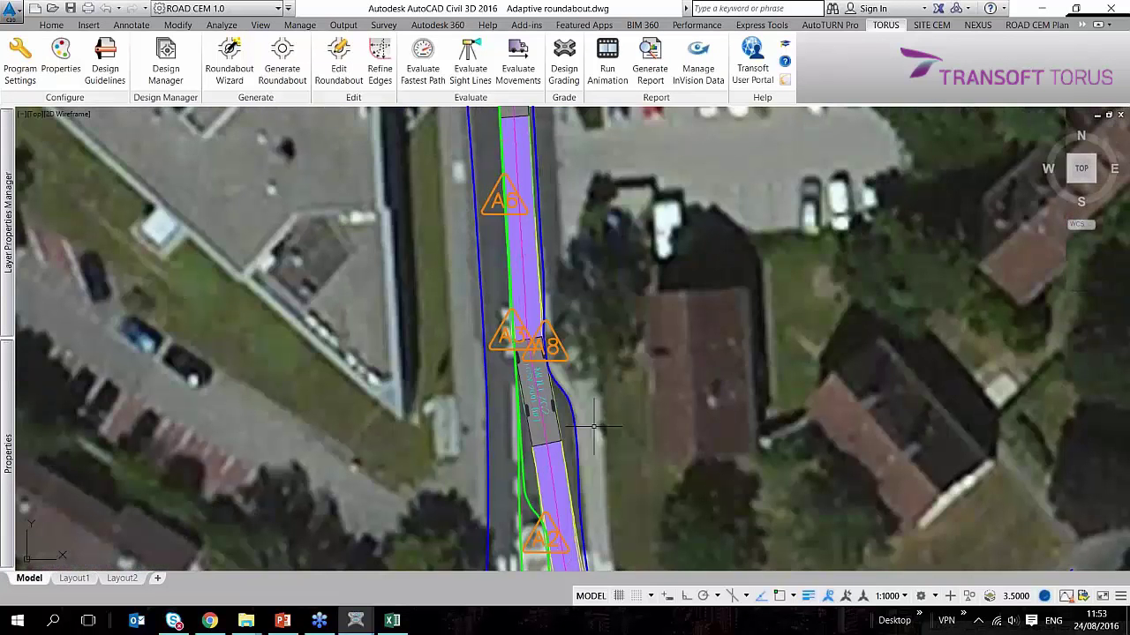
pyautogui.moveTo(543, 467); pyautogui.dragTo(545, 435, button='middle')
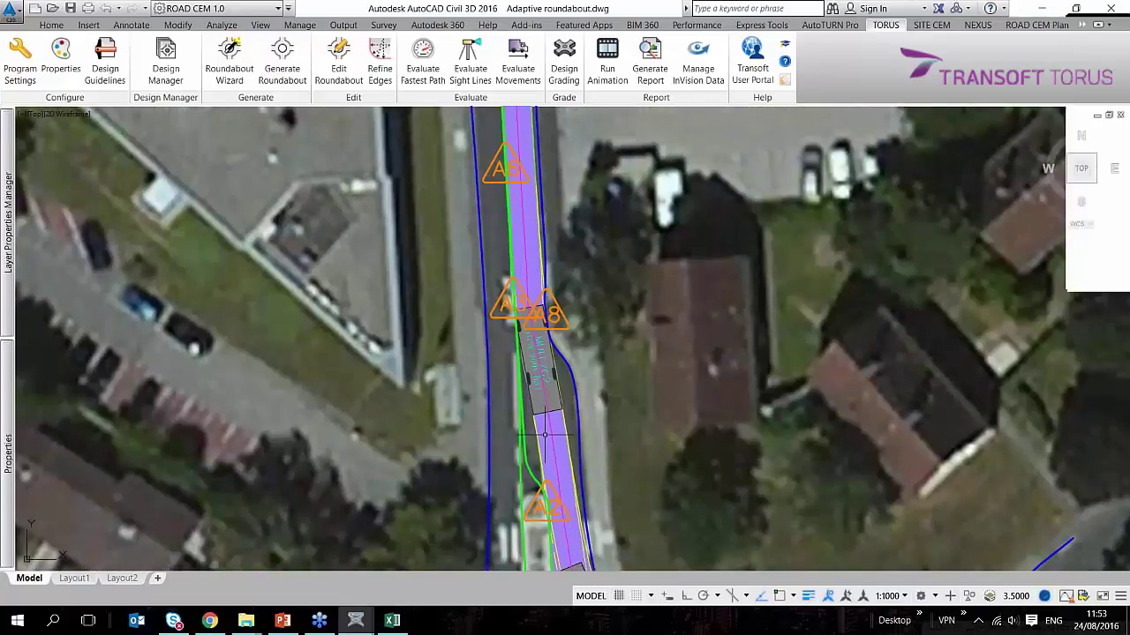
pyautogui.moveTo(545, 435); pyautogui.dragTo(531, 343, button='middle')
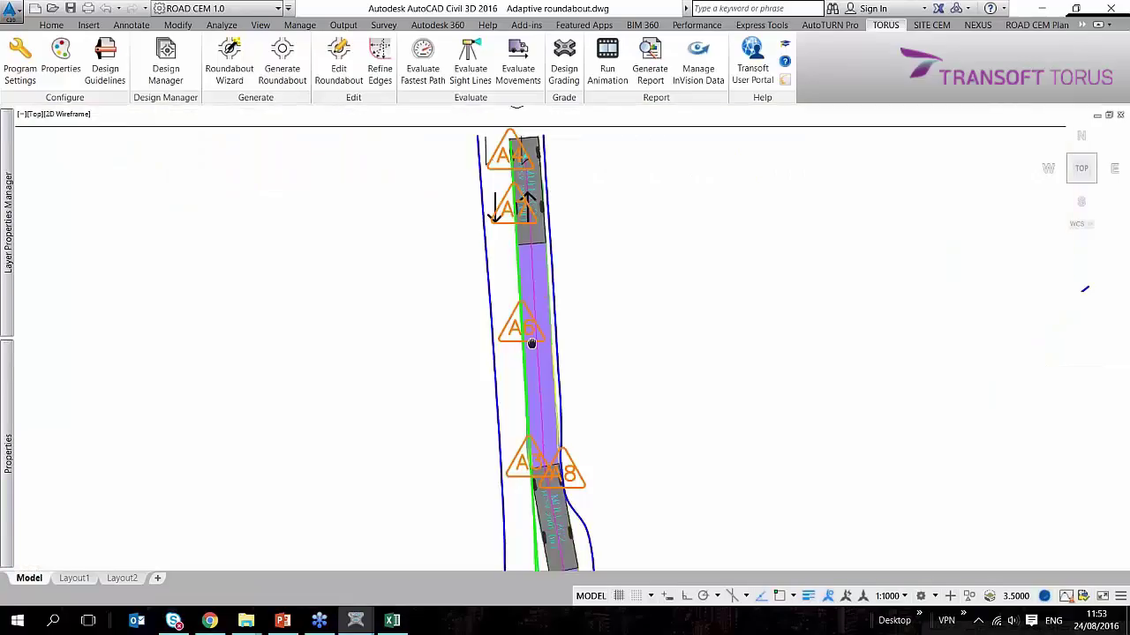
pyautogui.moveTo(531, 343); pyautogui.dragTo(563, 344, button='middle')
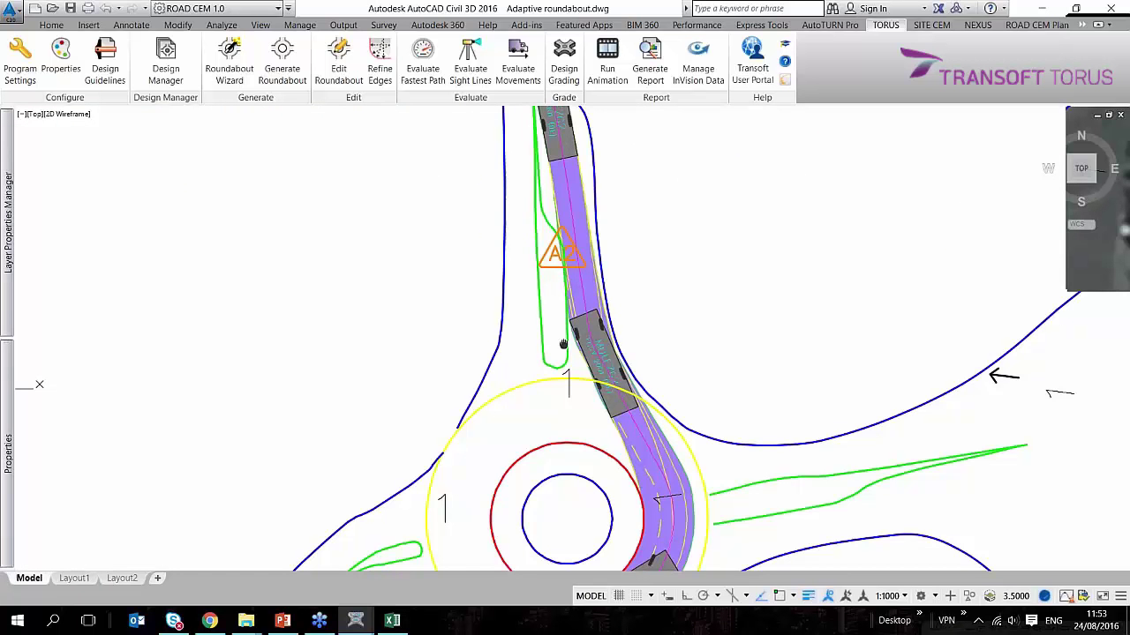
pyautogui.moveTo(563, 344); pyautogui.dragTo(596, 123, button='middle')
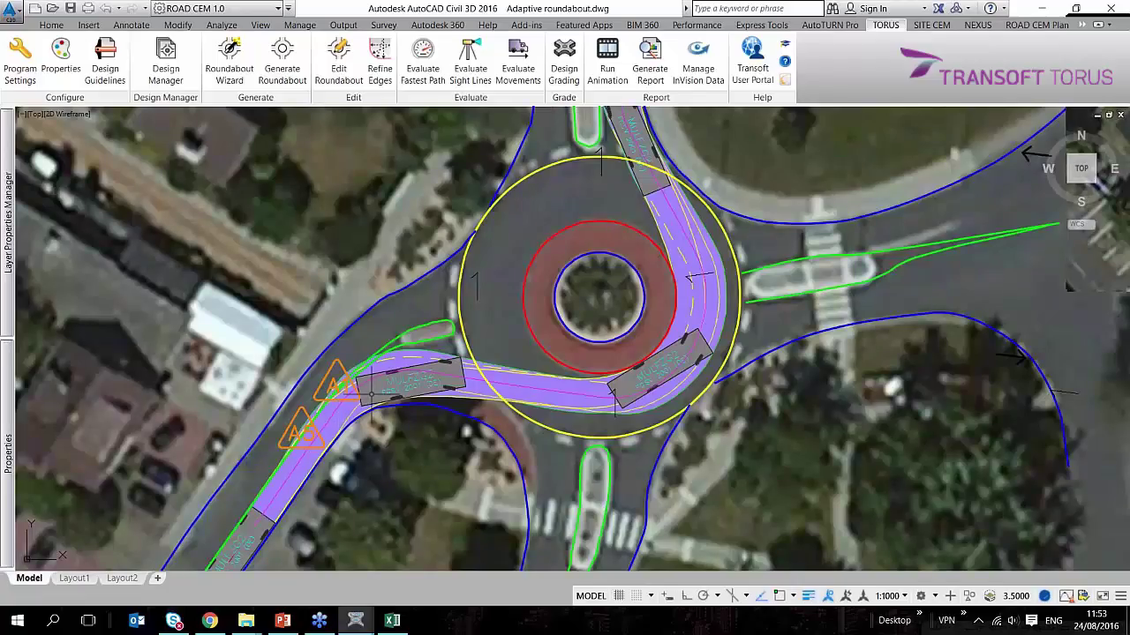
# Step: On the oval Spanish roundabout, add a CAMION REMORQUE : CERTU-AFNOR 2013 (FR) movement entering from the southeast leg and exiting on the northwest leg
pyautogui.scroll(-2, 561, 297)
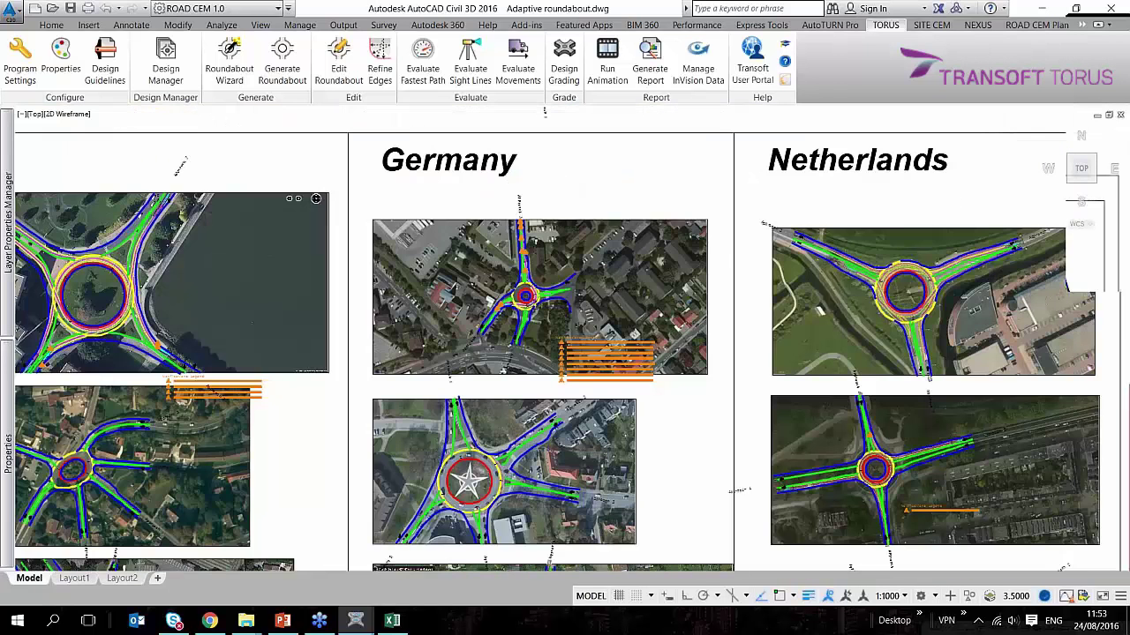
pyautogui.scroll(-3, 485, 204)
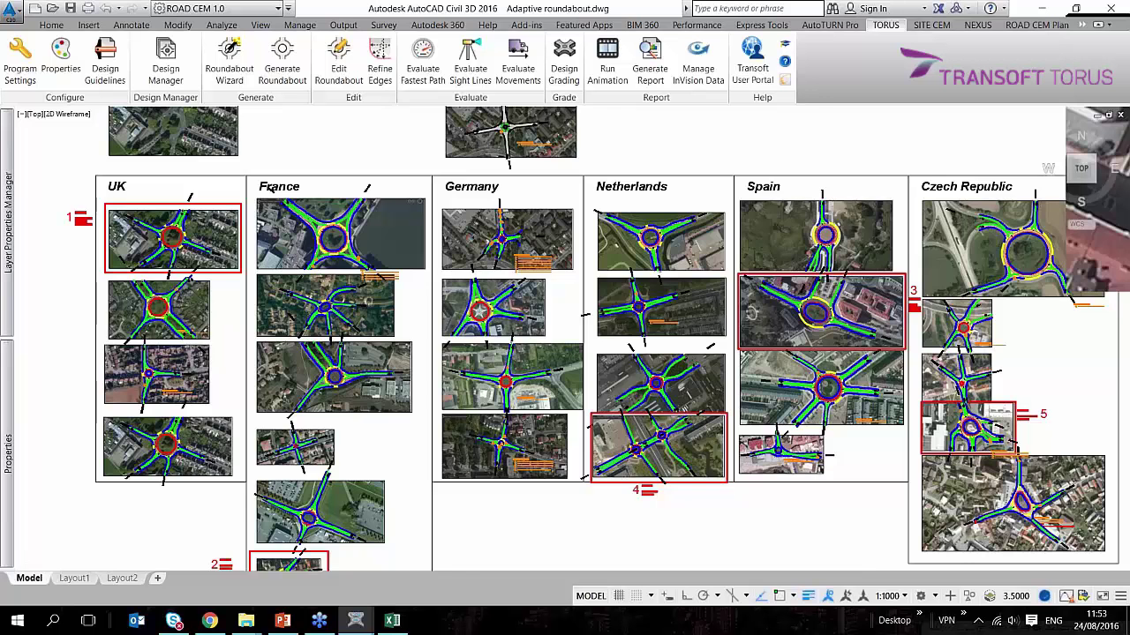
pyautogui.scroll(10, 830, 309)
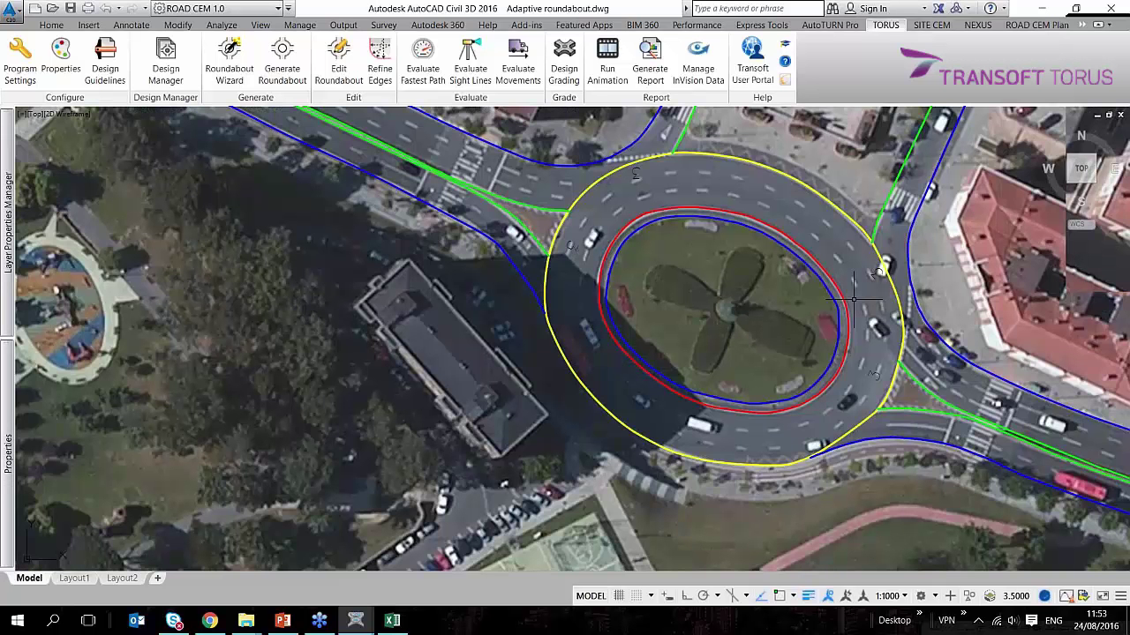
pyautogui.moveTo(853, 300); pyautogui.dragTo(801, 337, button='middle')
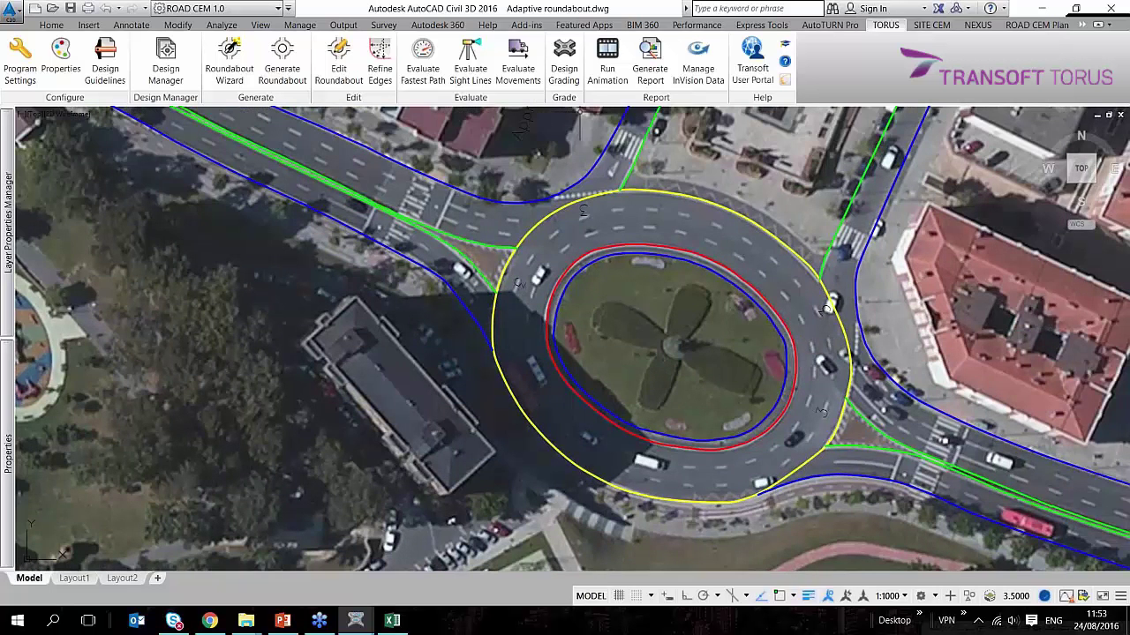
pyautogui.click(518, 61)
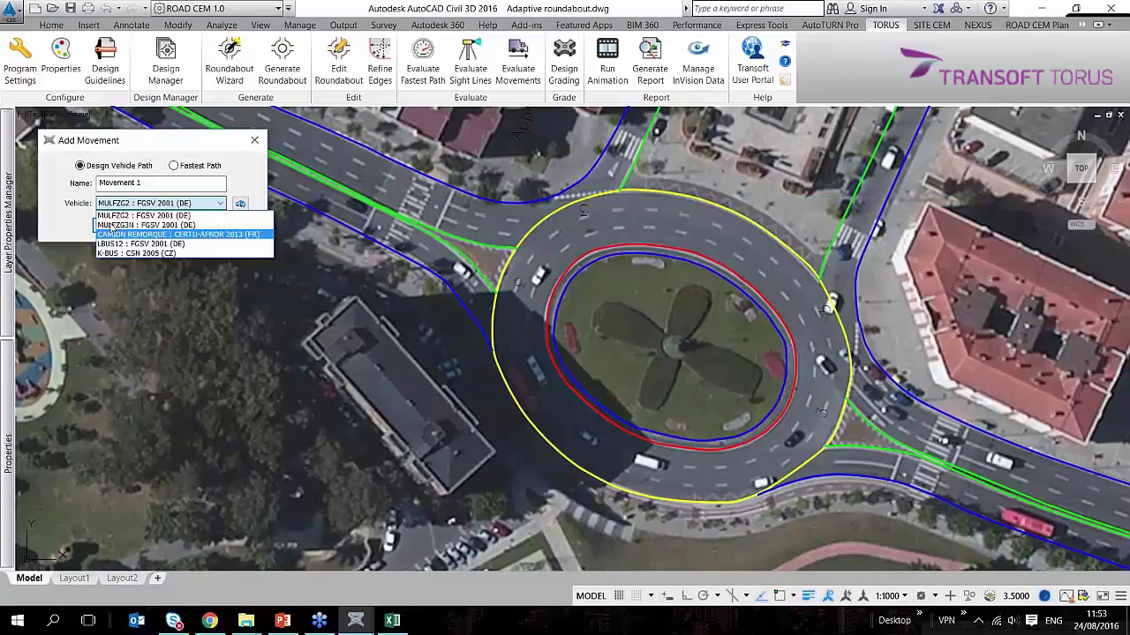
pyautogui.click(115, 233)
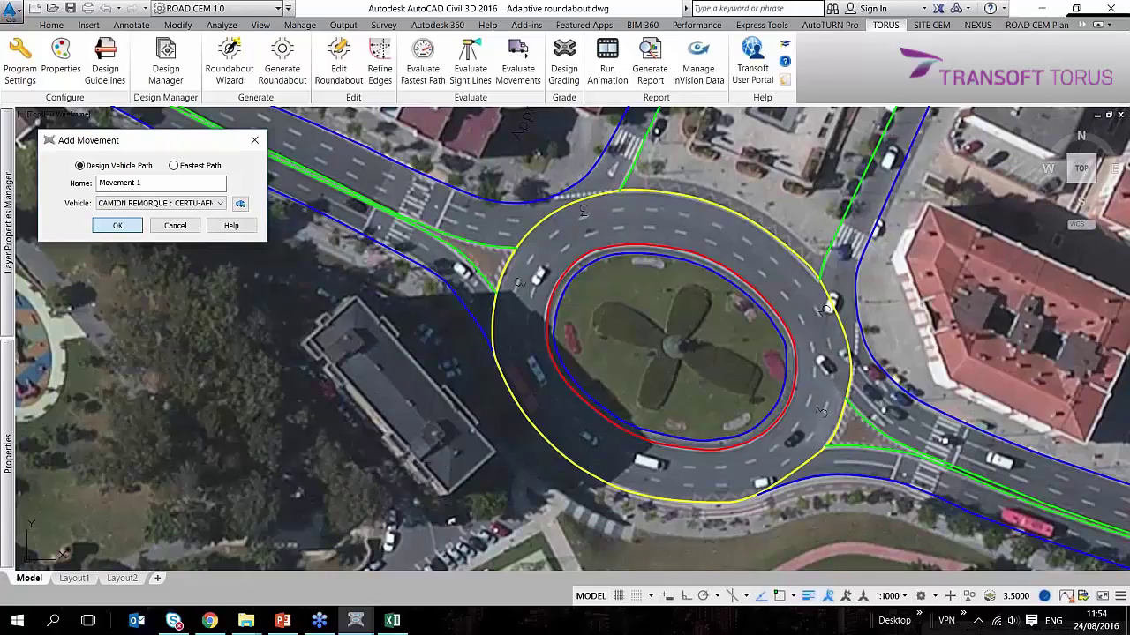
pyautogui.press('Return')
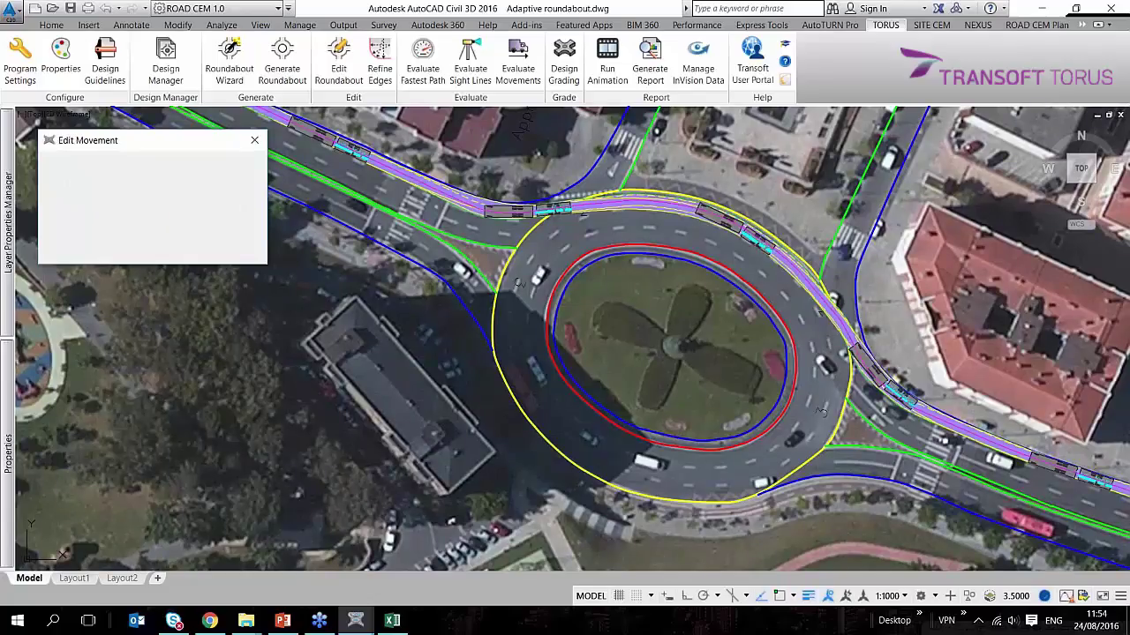
# Step: Modify the truck-and-trailer path by shifting it left at the southeast entry and in the circulating roadway north of the central island
pyautogui.click(909, 431)
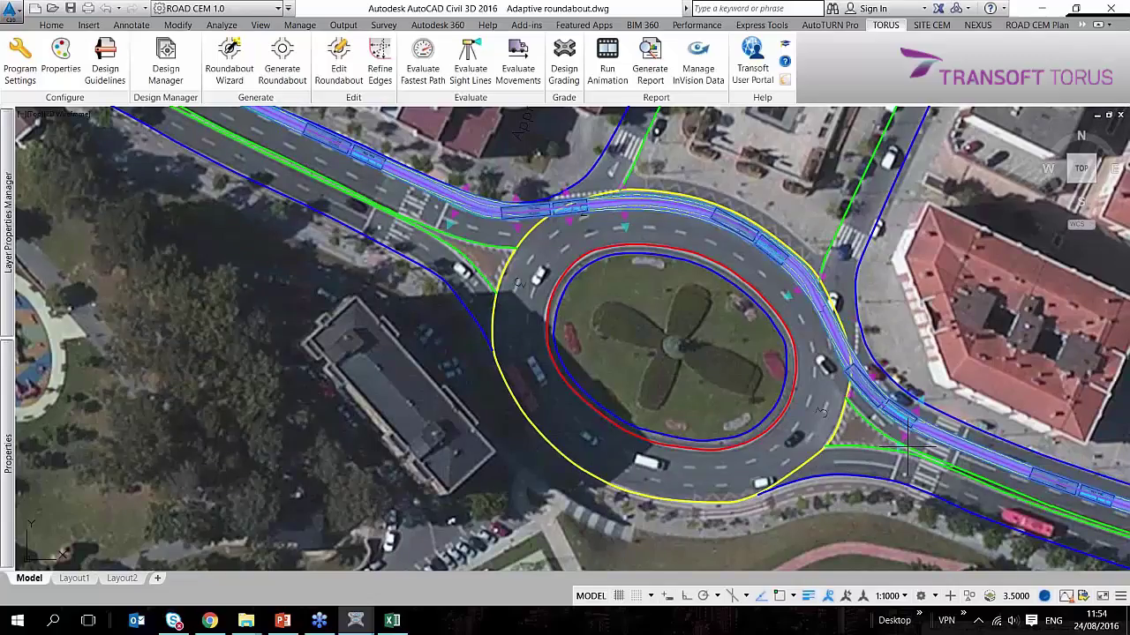
pyautogui.click(907, 447)
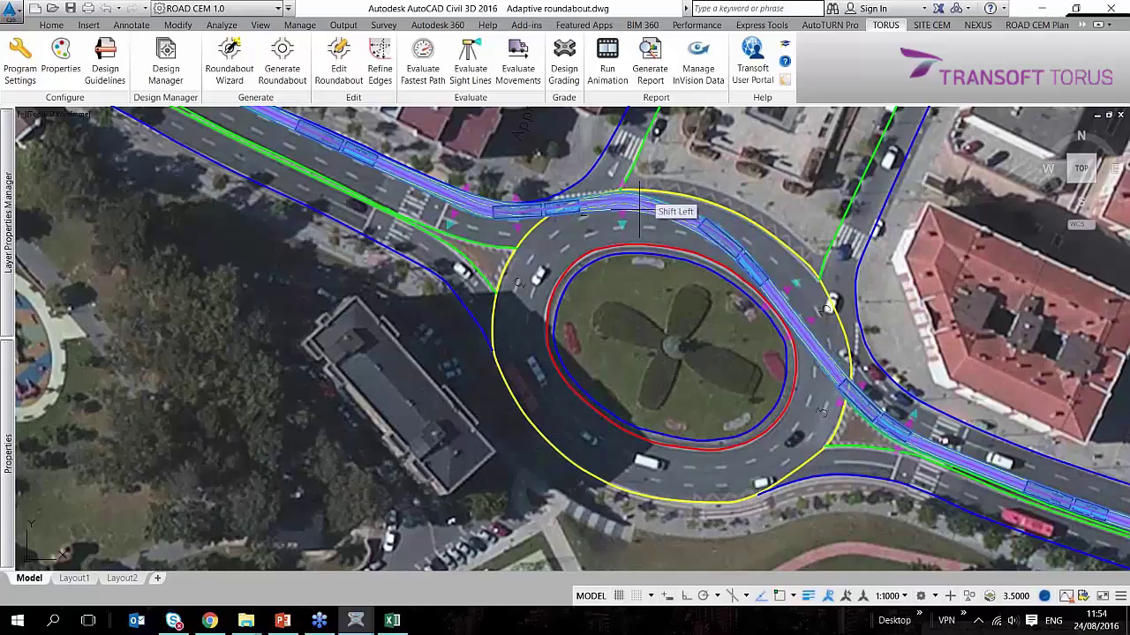
pyautogui.click(640, 212)
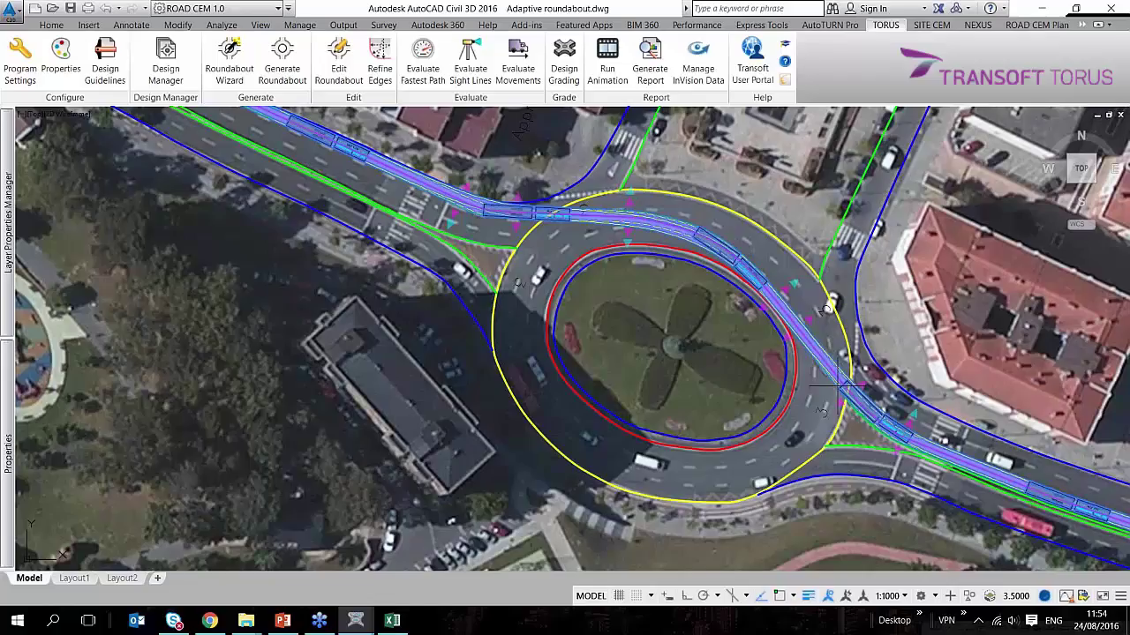